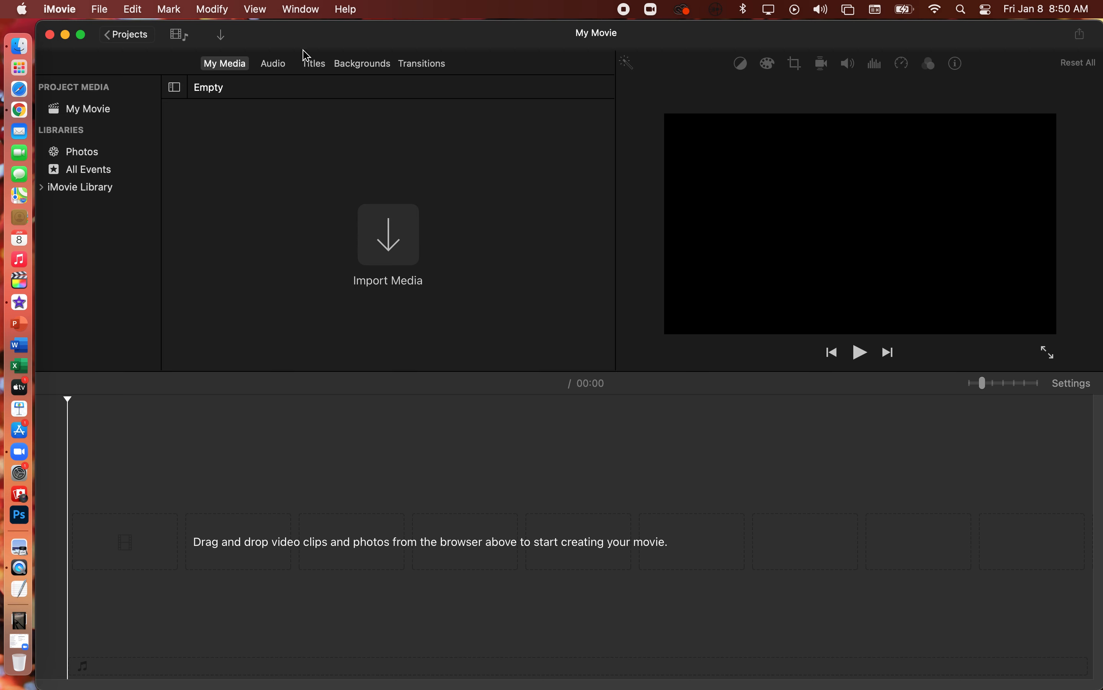
# Arrange the Filming Techniques folder window and the movie editor window side by side, with the folder window narrowed and made taller
pyautogui.moveTo(315, 39); pyautogui.dragTo(711, 81)
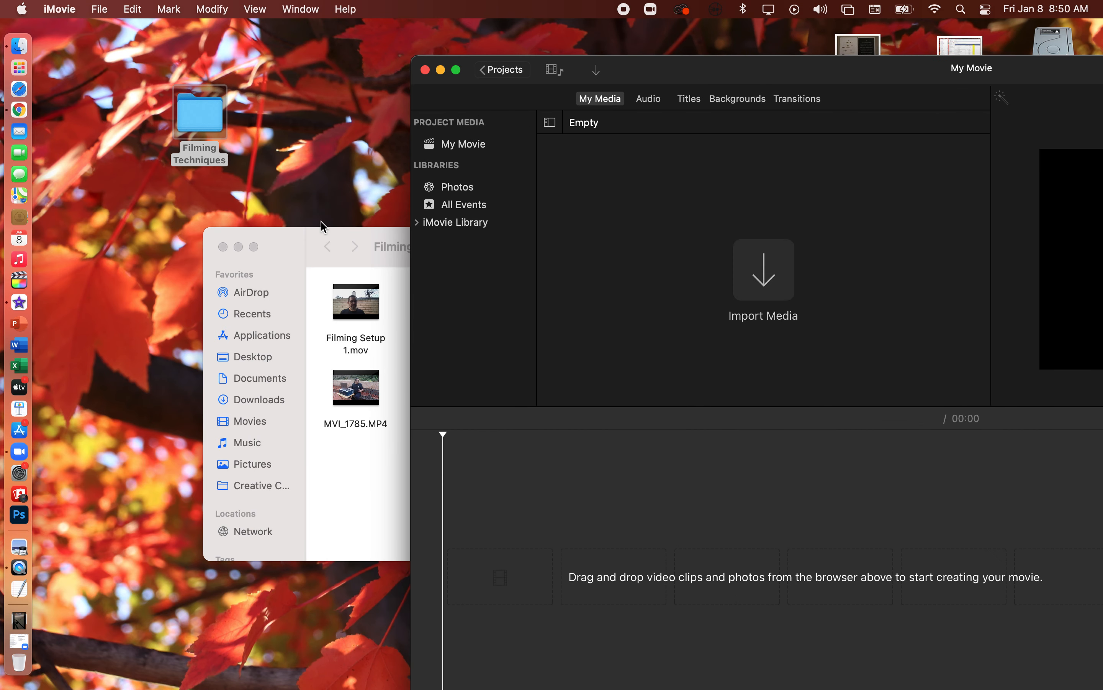
pyautogui.moveTo(288, 246); pyautogui.dragTo(123, 78)
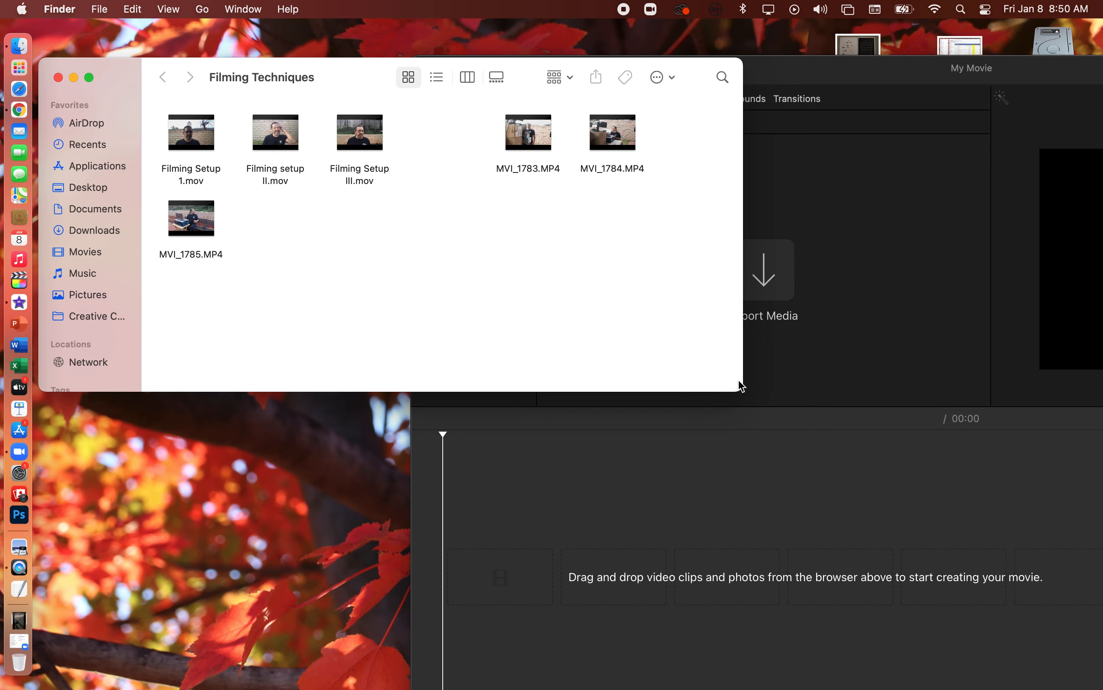
pyautogui.moveTo(451, 529); pyautogui.dragTo(297, 538)
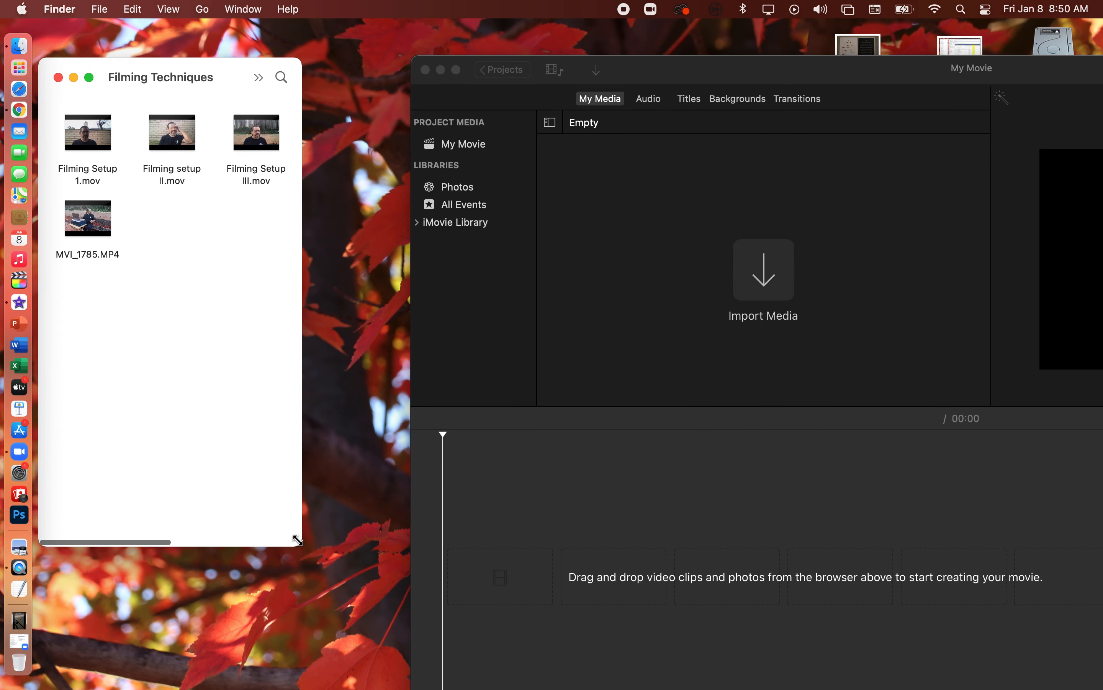
pyautogui.moveTo(311, 584); pyautogui.dragTo(321, 636)
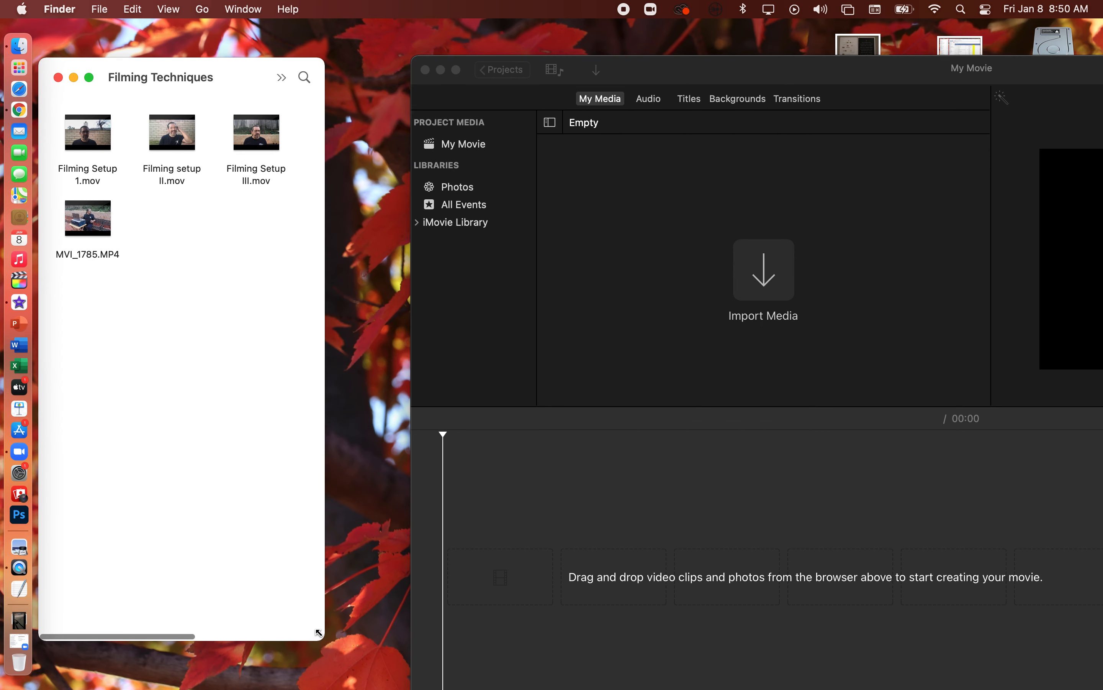
pyautogui.moveTo(722, 68); pyautogui.dragTo(348, 39)
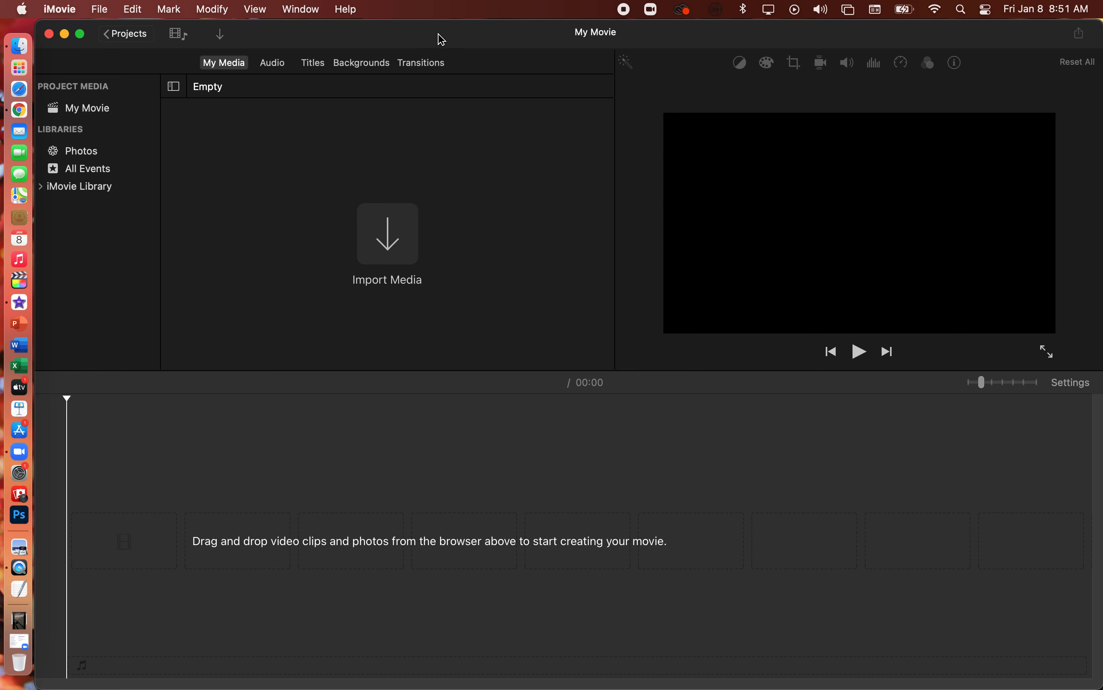
pyautogui.moveTo(403, 35); pyautogui.dragTo(709, 36)
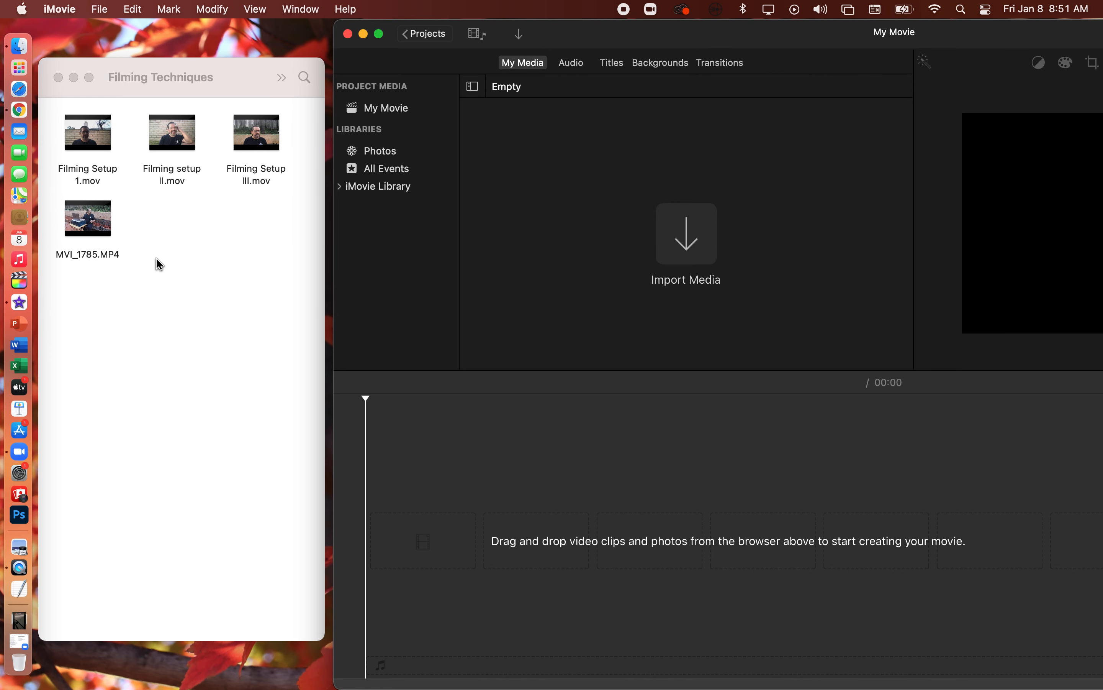
# Try to add Filming Setup 1.mov from the Filming Techniques folder window directly to the empty project media area
pyautogui.hscroll(5, 159, 264)
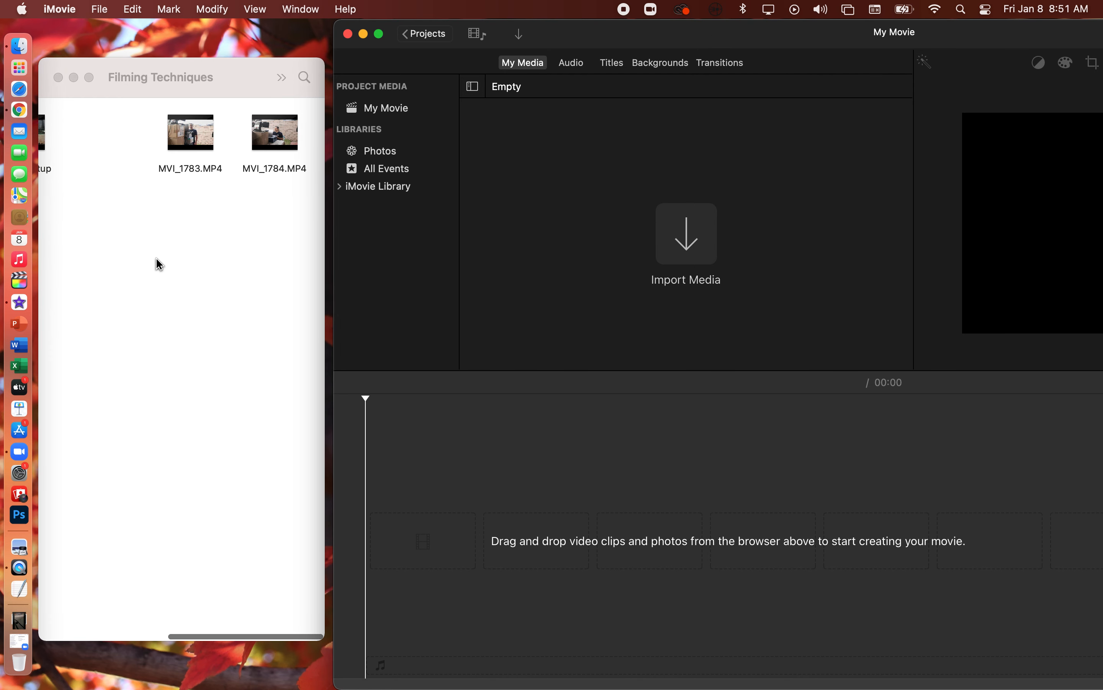
pyautogui.hscroll(-5, 160, 264)
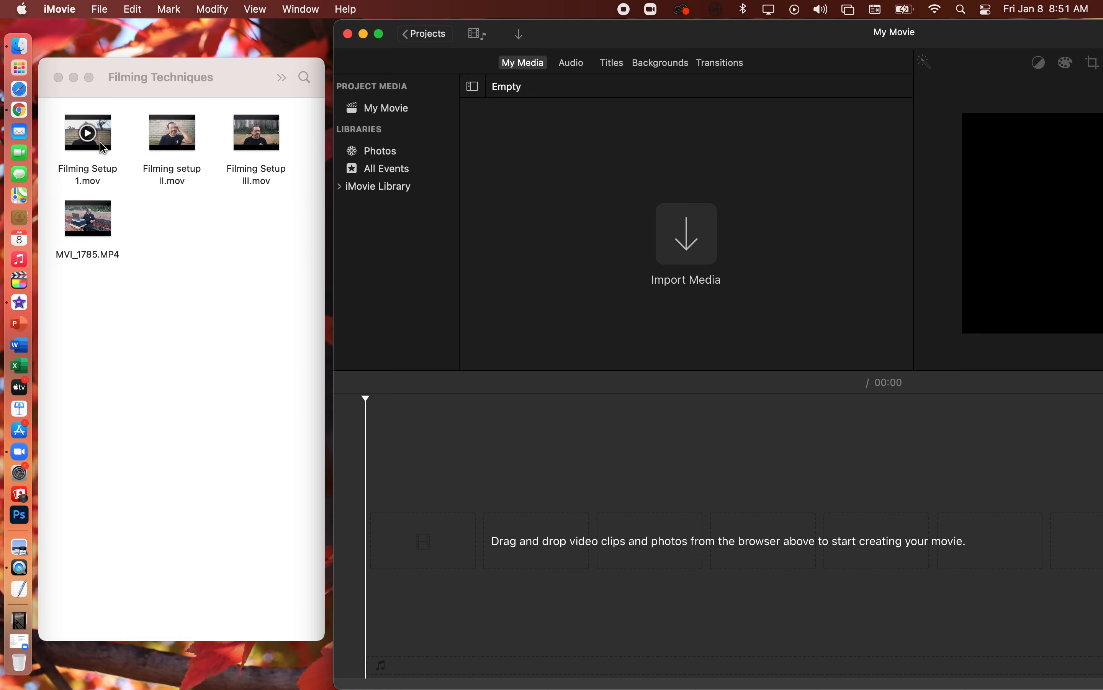
pyautogui.click(104, 147)
pyautogui.moveTo(103, 148); pyautogui.dragTo(675, 272)
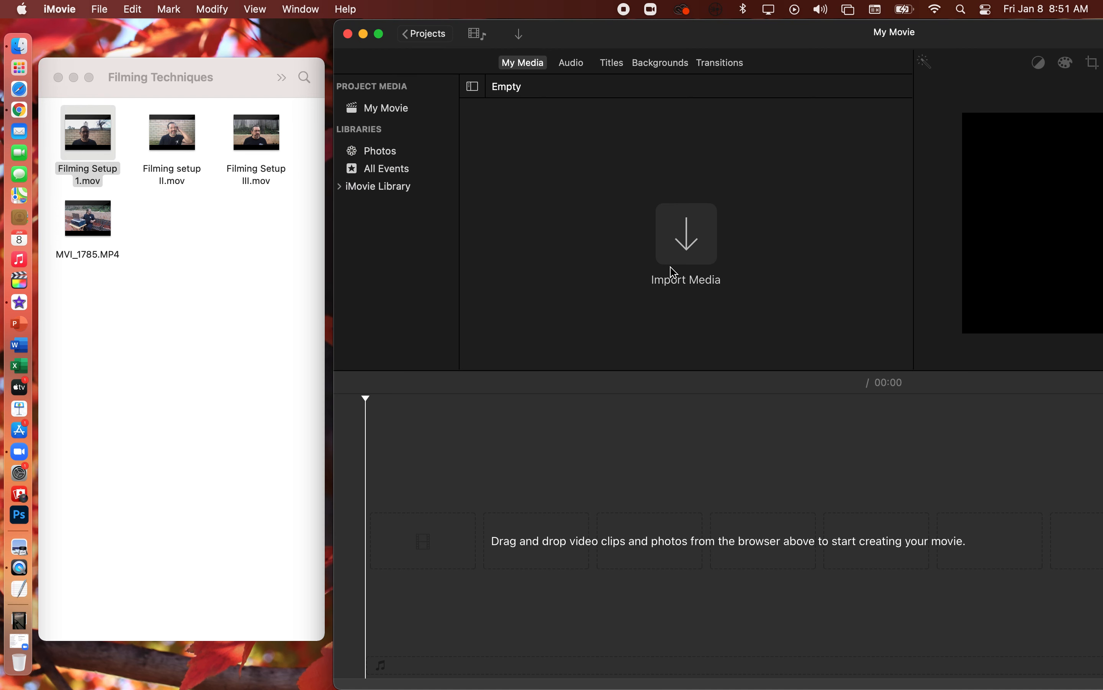
# Open media import with access to the Desktop folder allowed, and expand the Filming Techniques folder there
pyautogui.click(684, 260)
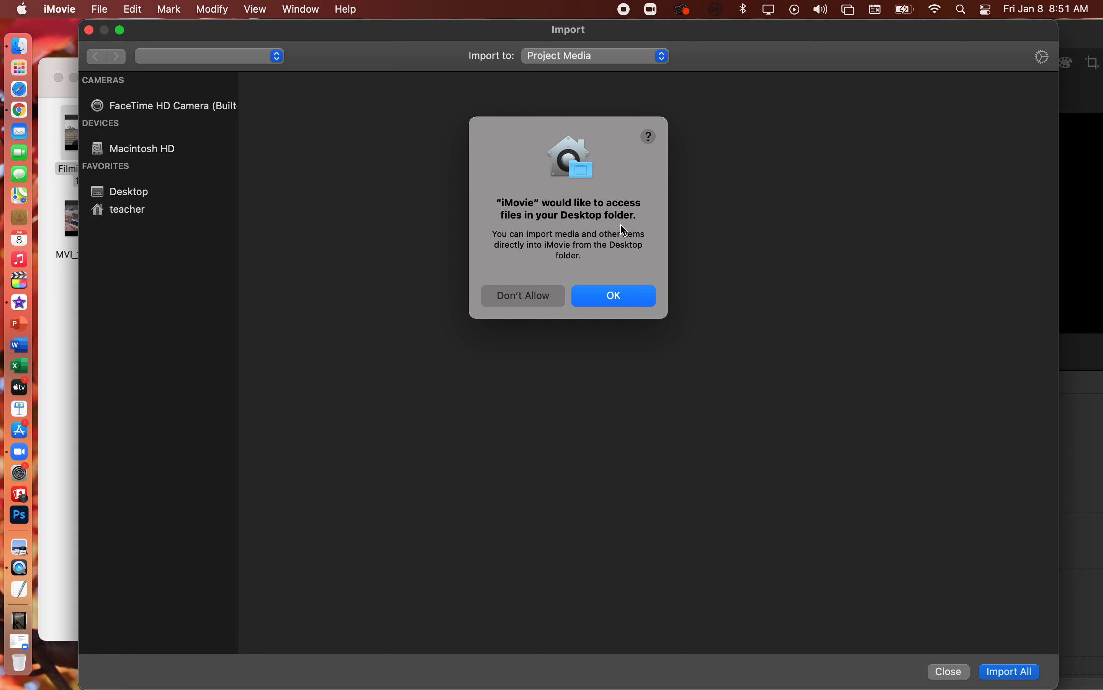
pyautogui.click(623, 300)
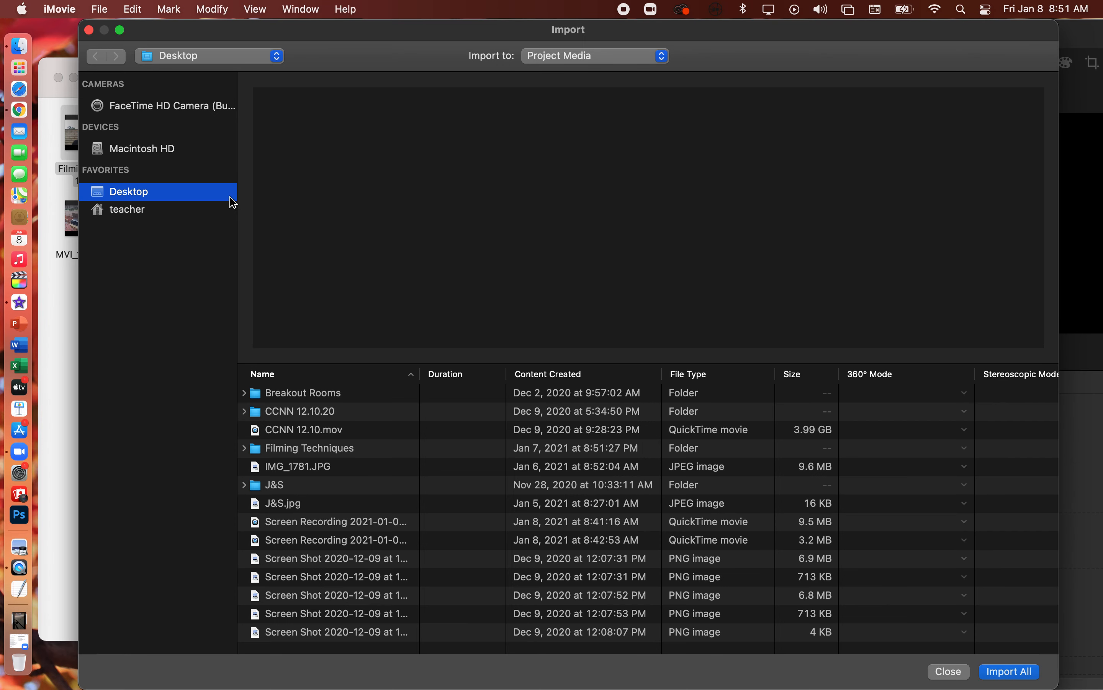
pyautogui.click(158, 190)
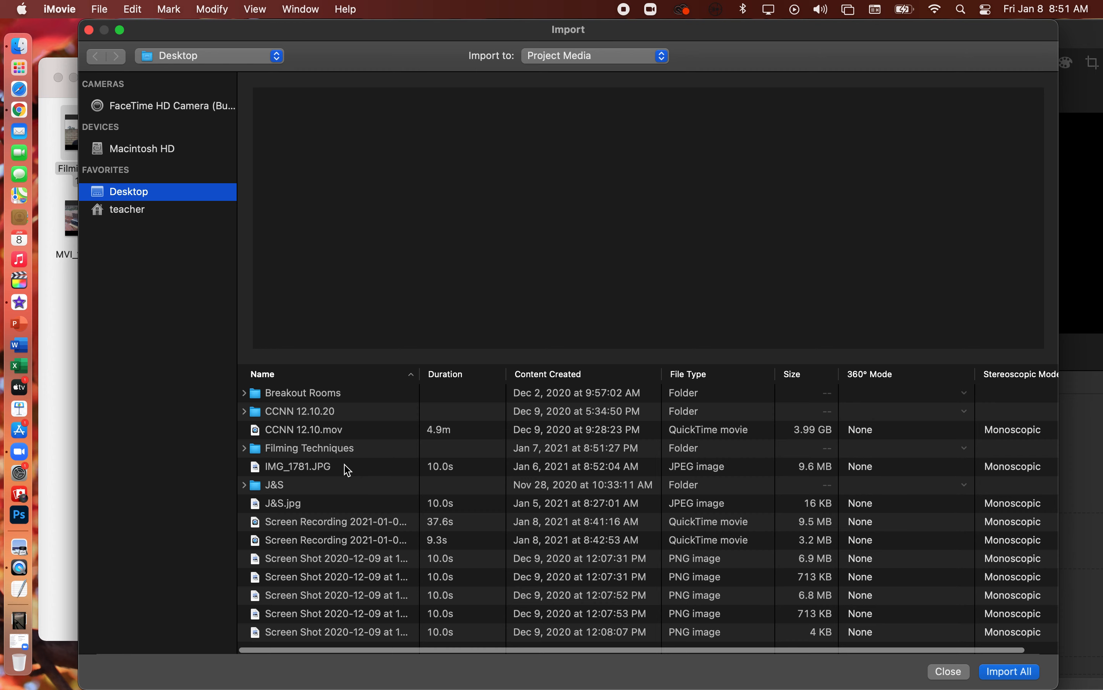
pyautogui.click(336, 450)
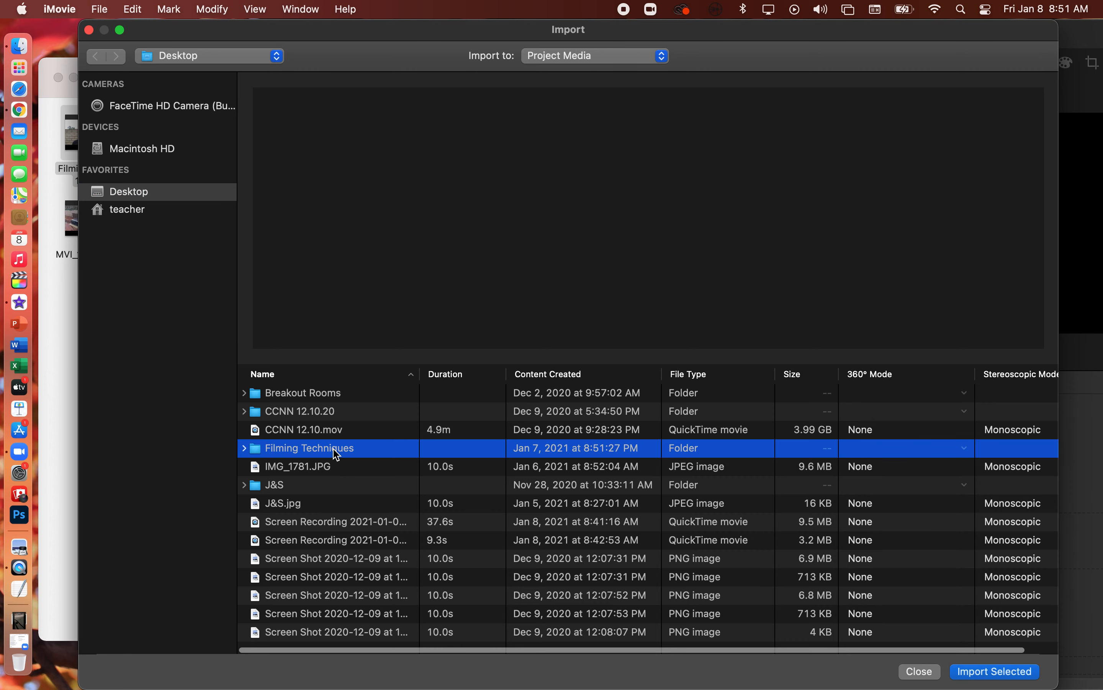
pyautogui.click(244, 449)
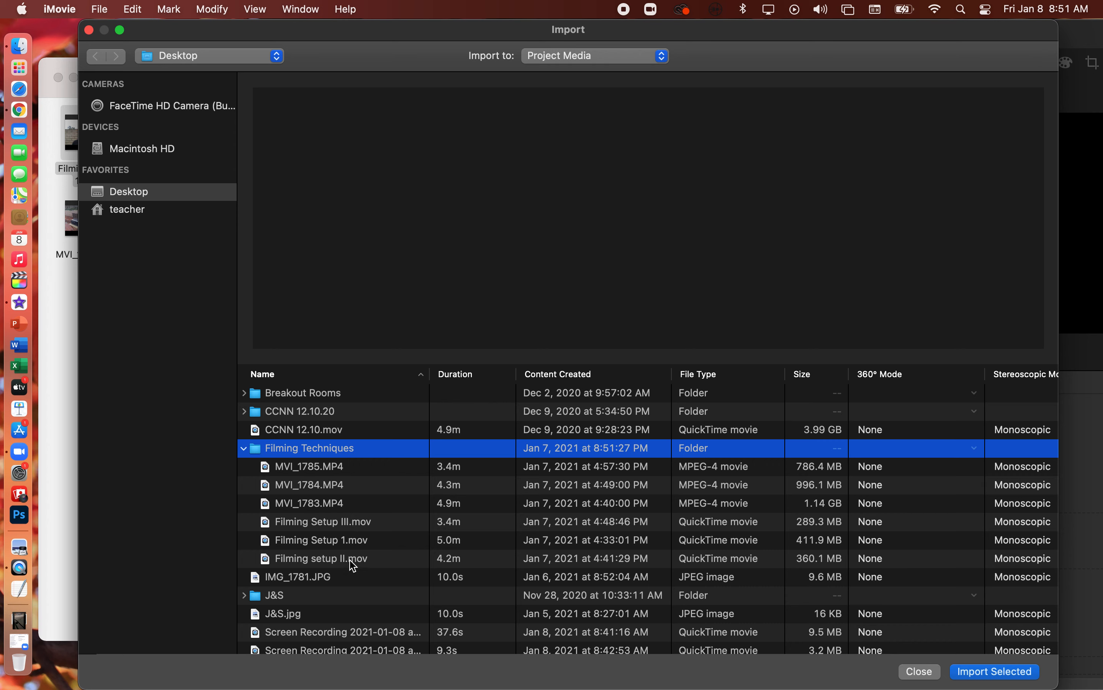
# Import Filming Setup 1.mov and MVI_1783.MP4 together into the project media
pyautogui.click(353, 543)
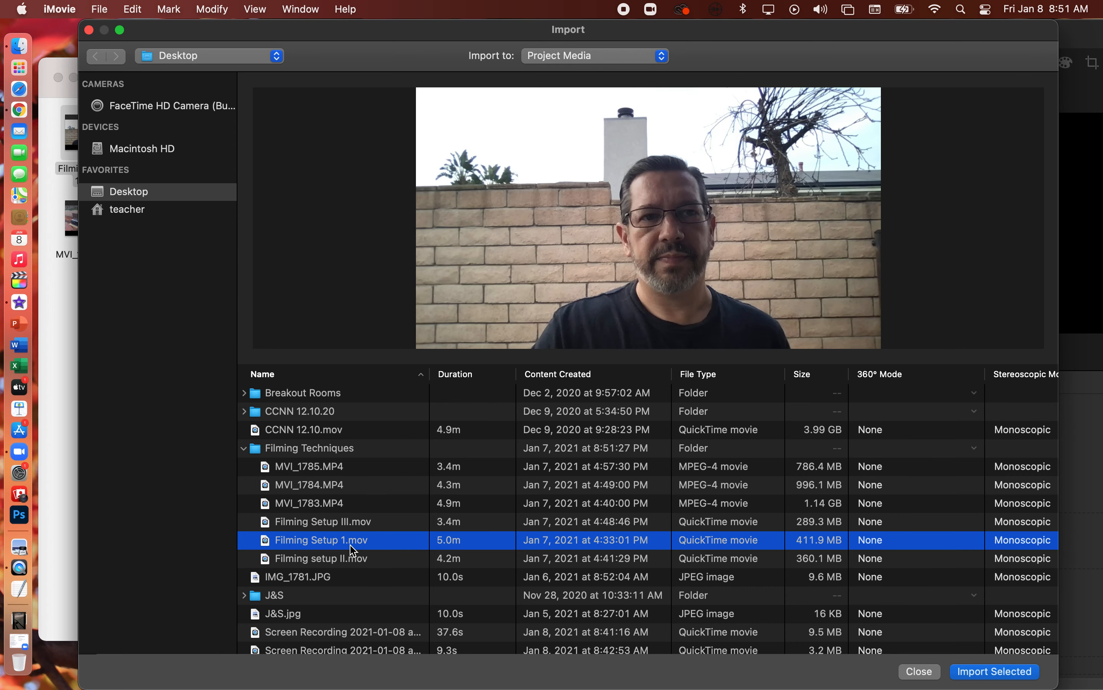
pyautogui.keyDown('super'); pyautogui.click(337, 505); pyautogui.keyUp('super')
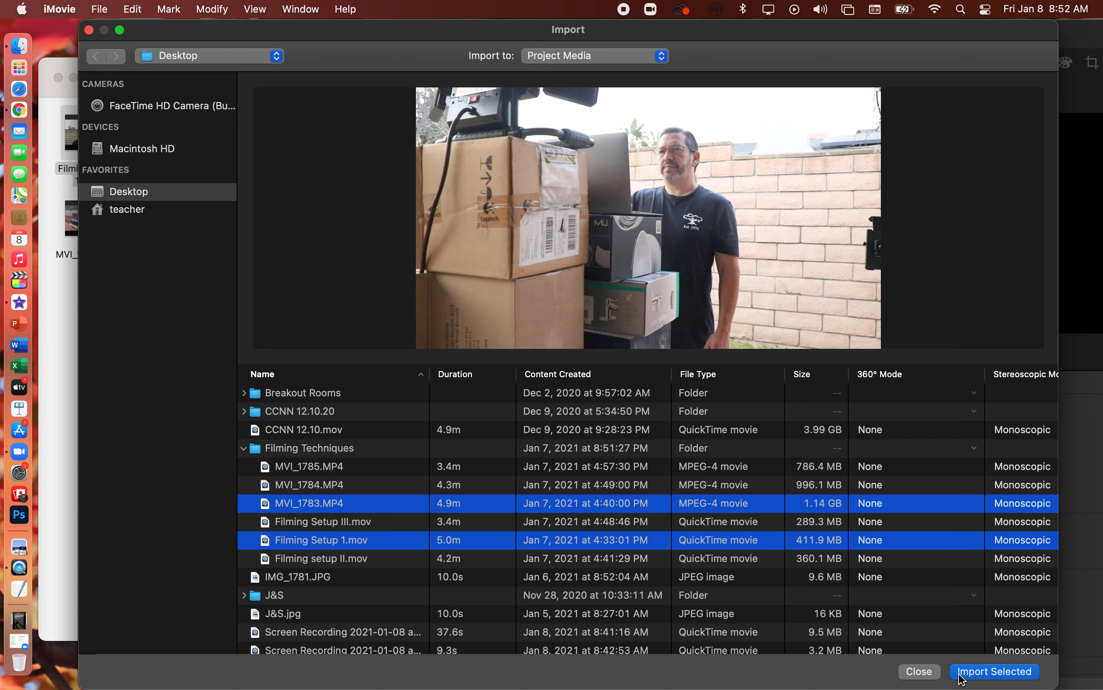
pyautogui.click(1010, 672)
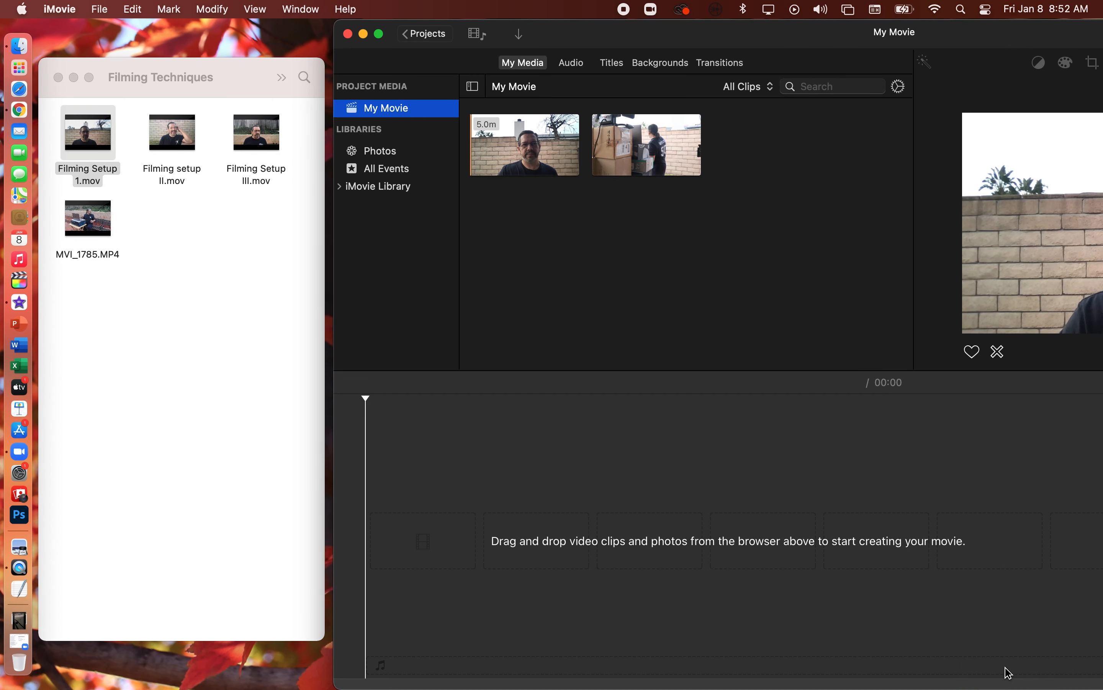
# Add the Filming Setup 1 clip to the timeline, followed by the MVI_1783 clip
pyautogui.moveTo(690, 37); pyautogui.dragTo(515, 36)
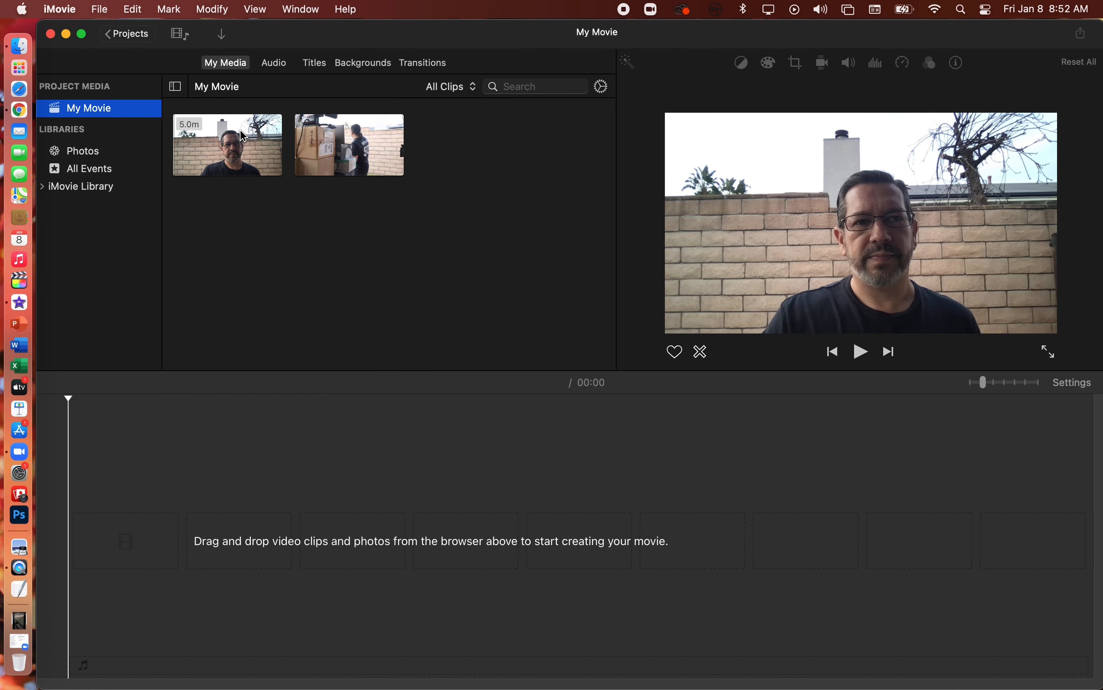
pyautogui.moveTo(243, 137); pyautogui.dragTo(259, 158)
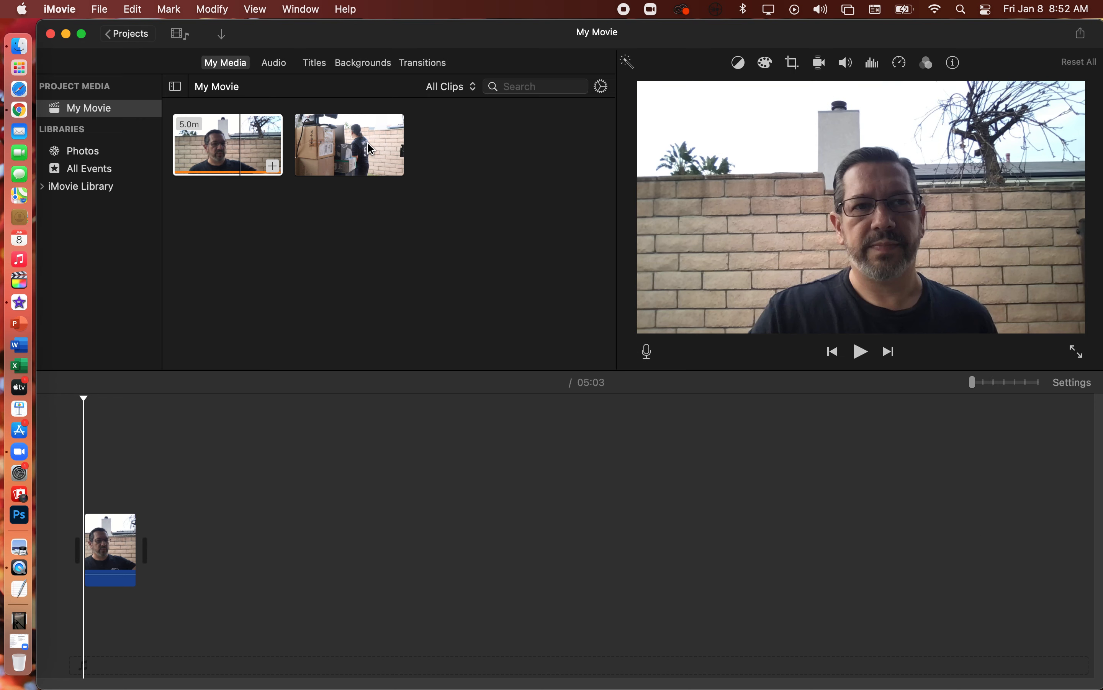
pyautogui.moveTo(370, 150); pyautogui.dragTo(230, 532)
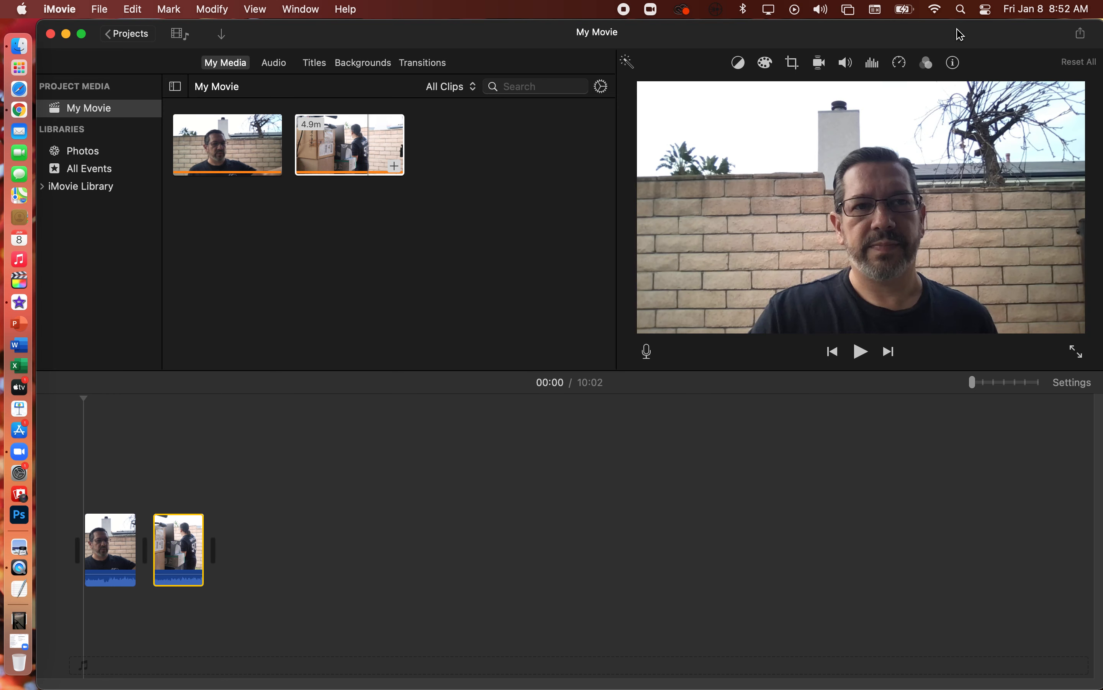
# Shrink and reposition the movie editor window so that it fits fully within the screen
pyautogui.moveTo(960, 35); pyautogui.dragTo(959, 35)
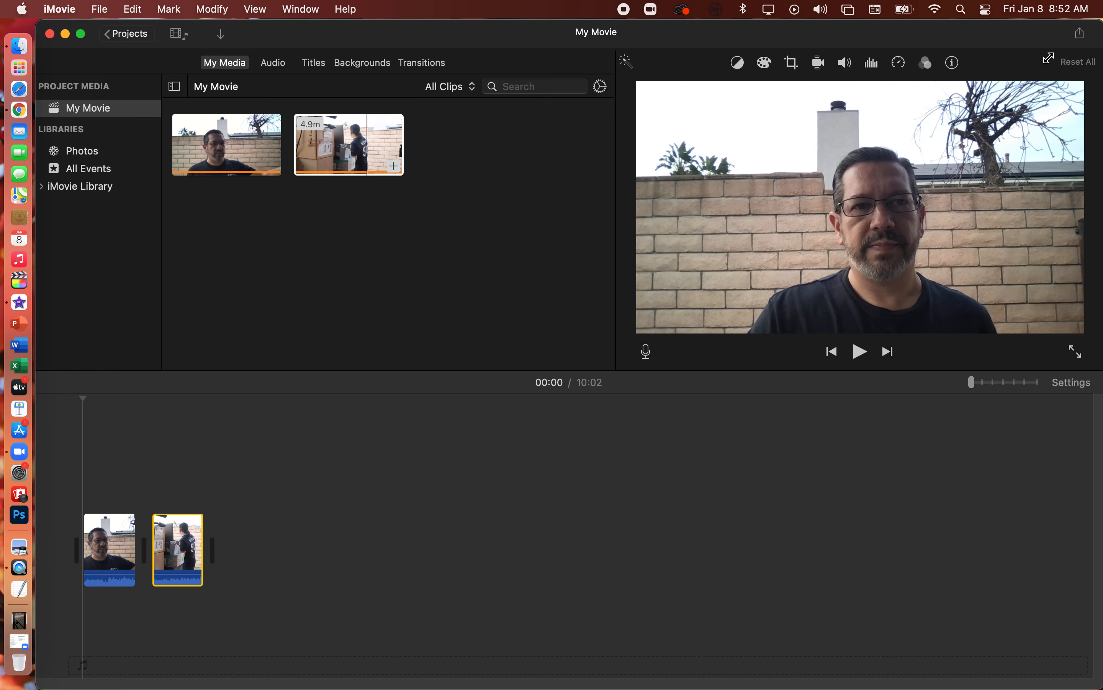
pyautogui.moveTo(1048, 58); pyautogui.dragTo(1047, 58)
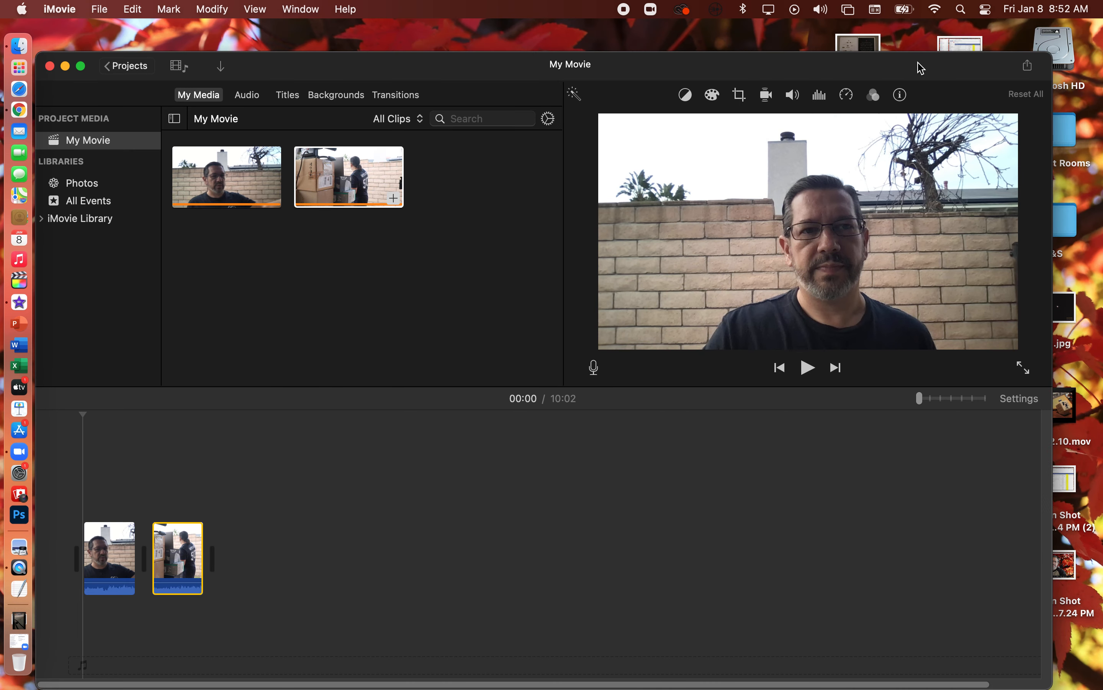
pyautogui.moveTo(921, 67); pyautogui.dragTo(924, 47)
# Stack the MVI_1783 clip above the Filming Setup 1 clip and align both clips at the start of the timeline
pyautogui.moveTo(183, 534); pyautogui.dragTo(135, 450)
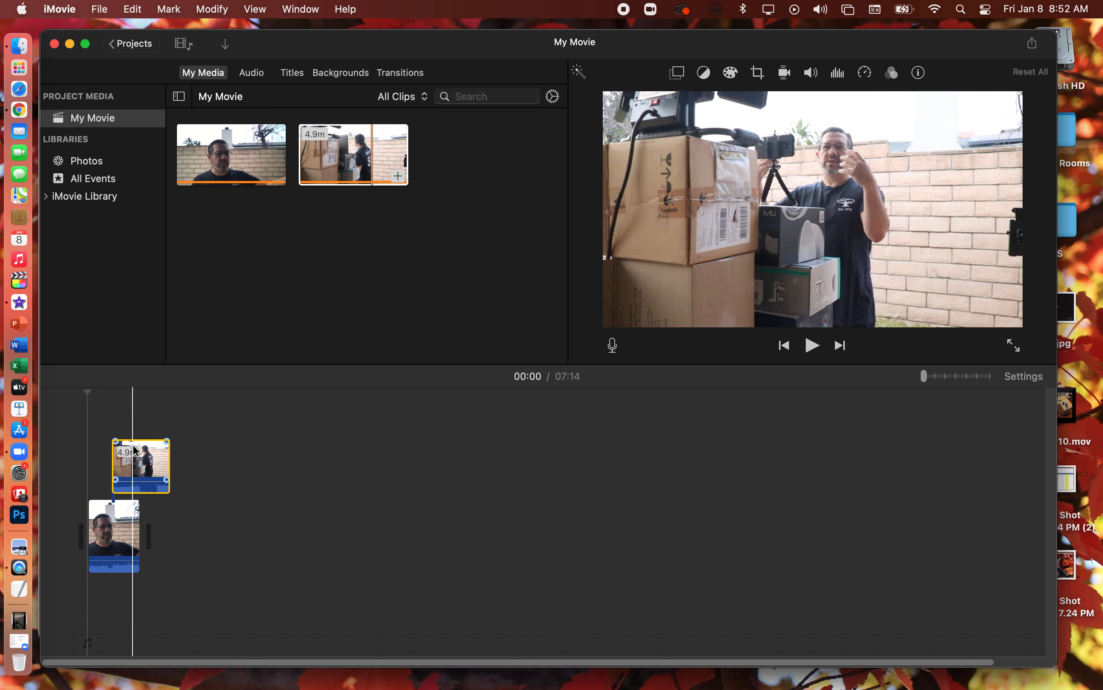
pyautogui.moveTo(136, 450); pyautogui.dragTo(125, 458)
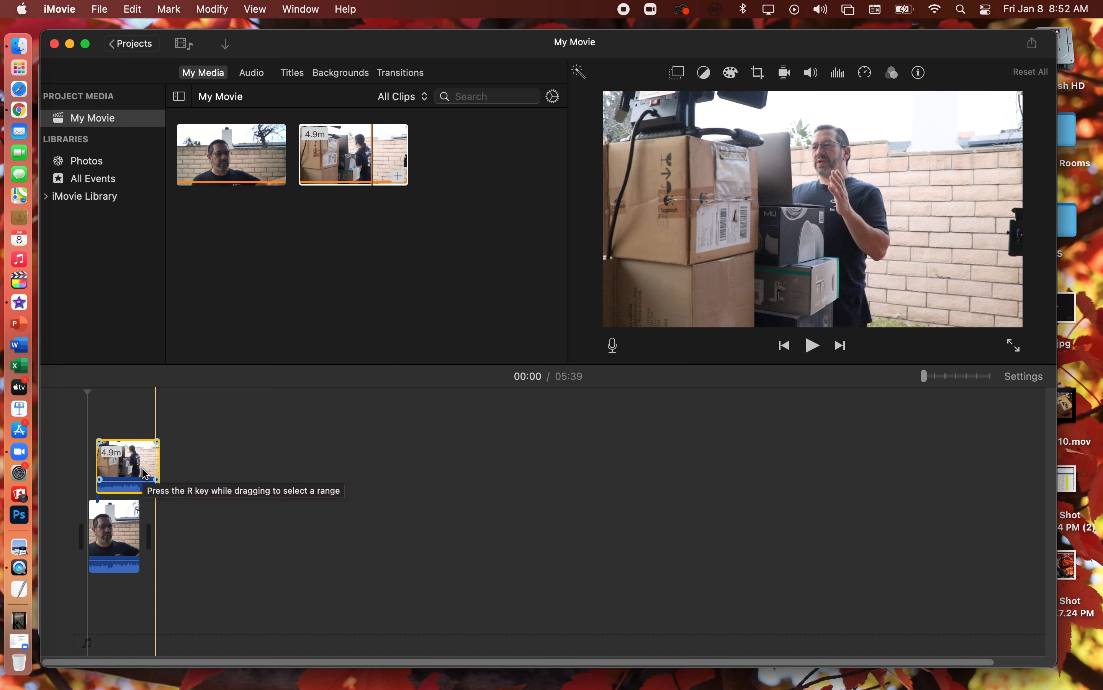
pyautogui.press('super+equal')
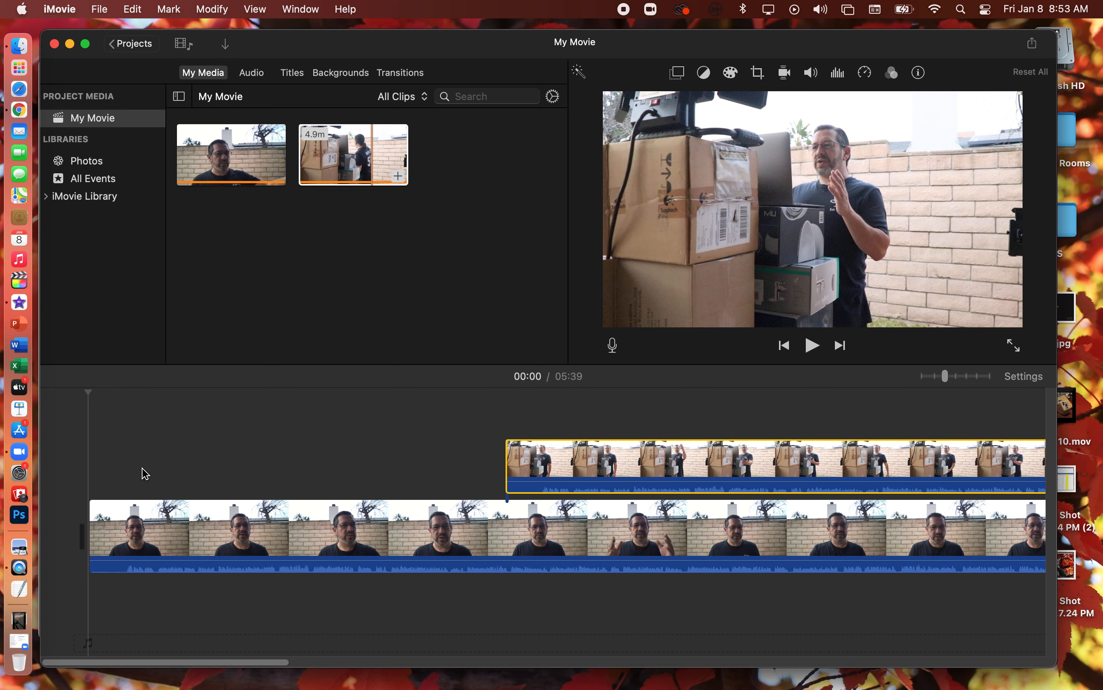
pyautogui.moveTo(578, 465); pyautogui.dragTo(165, 464)
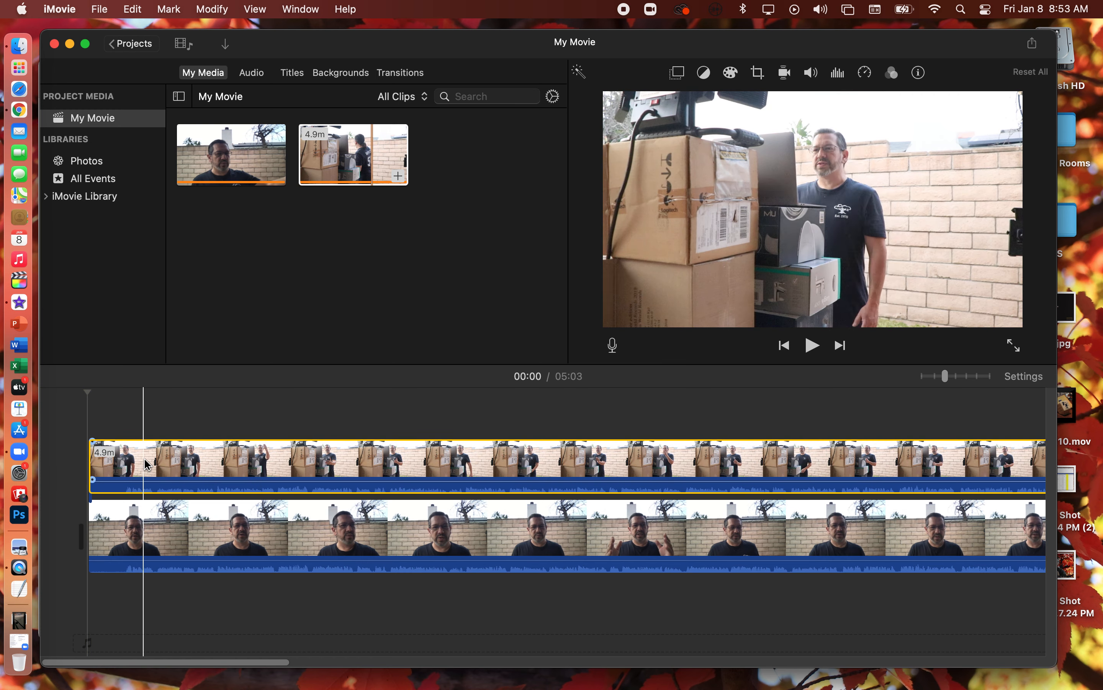
# Play the stacked clips from the 00:03 mark for a few seconds to check how the overlay looks
pyautogui.click(128, 414)
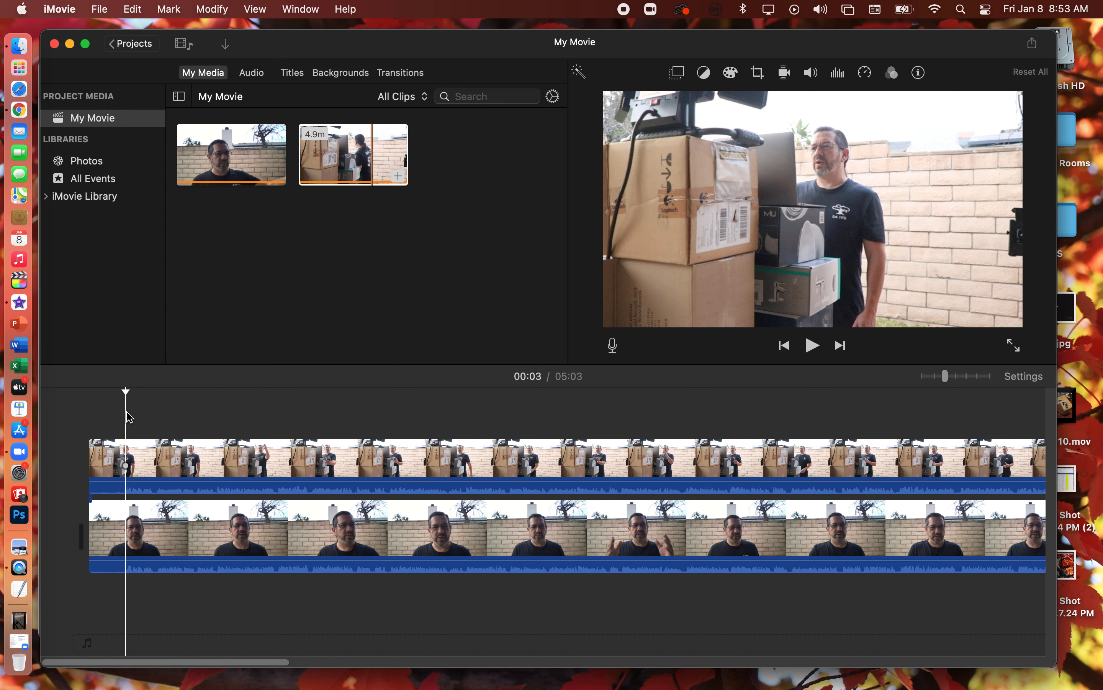
pyautogui.press('space')
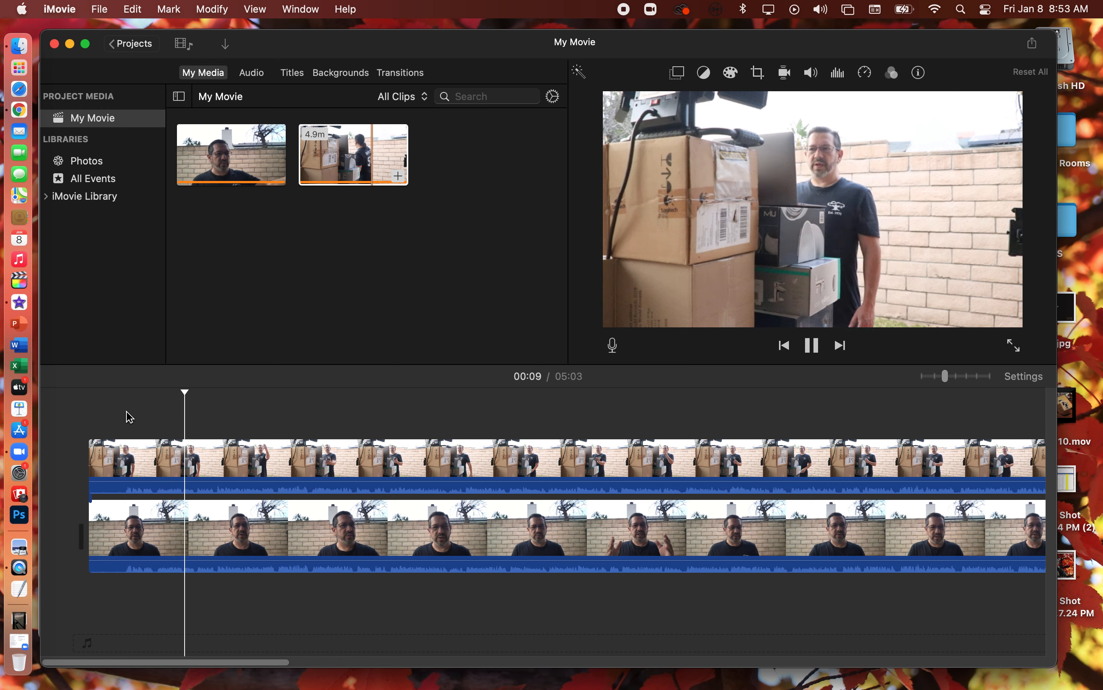
pyautogui.press('space')
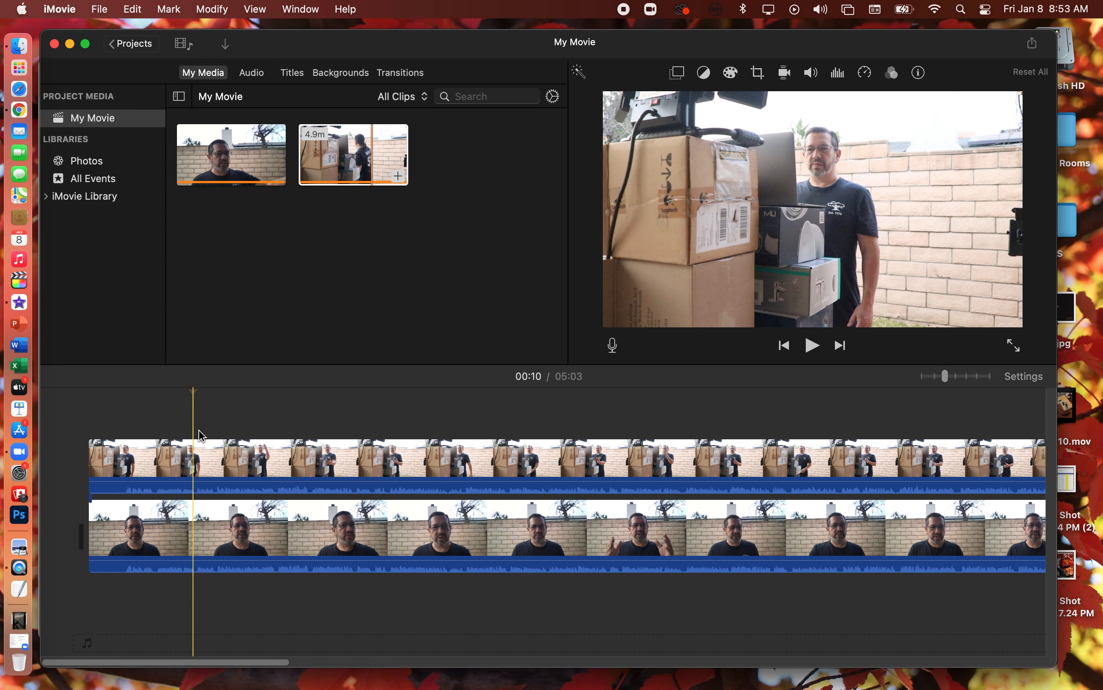
# Set the upper clip's video overlay to Picture in Picture and place the enlarged inset in the upper-left corner of the frame
pyautogui.click(283, 474)
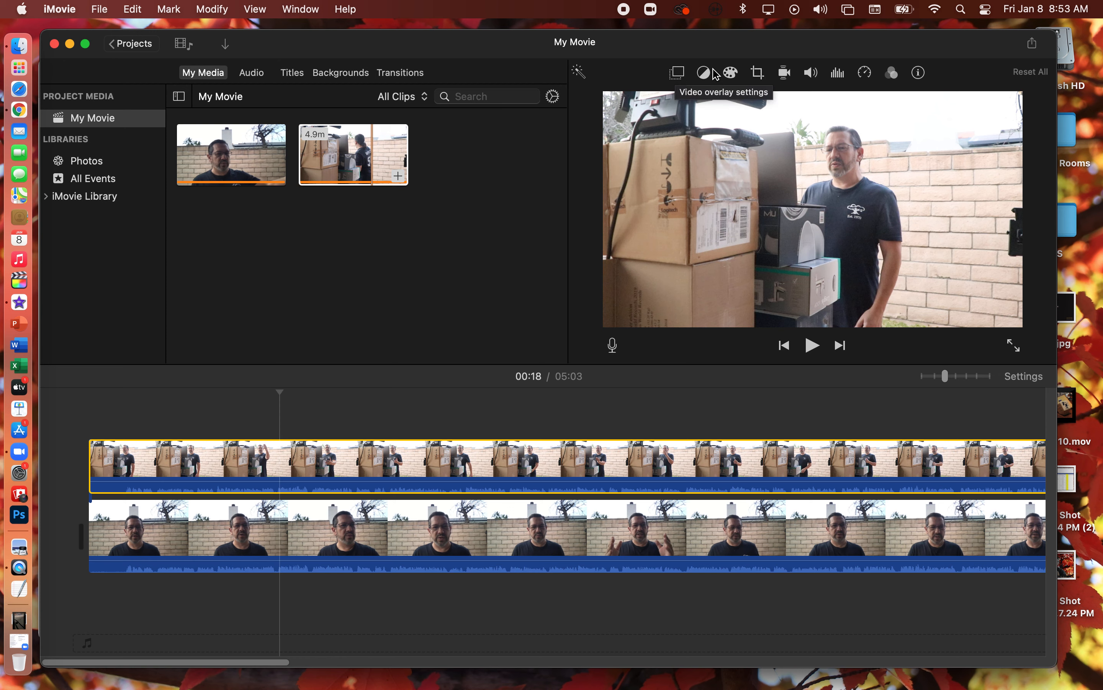
pyautogui.click(757, 74)
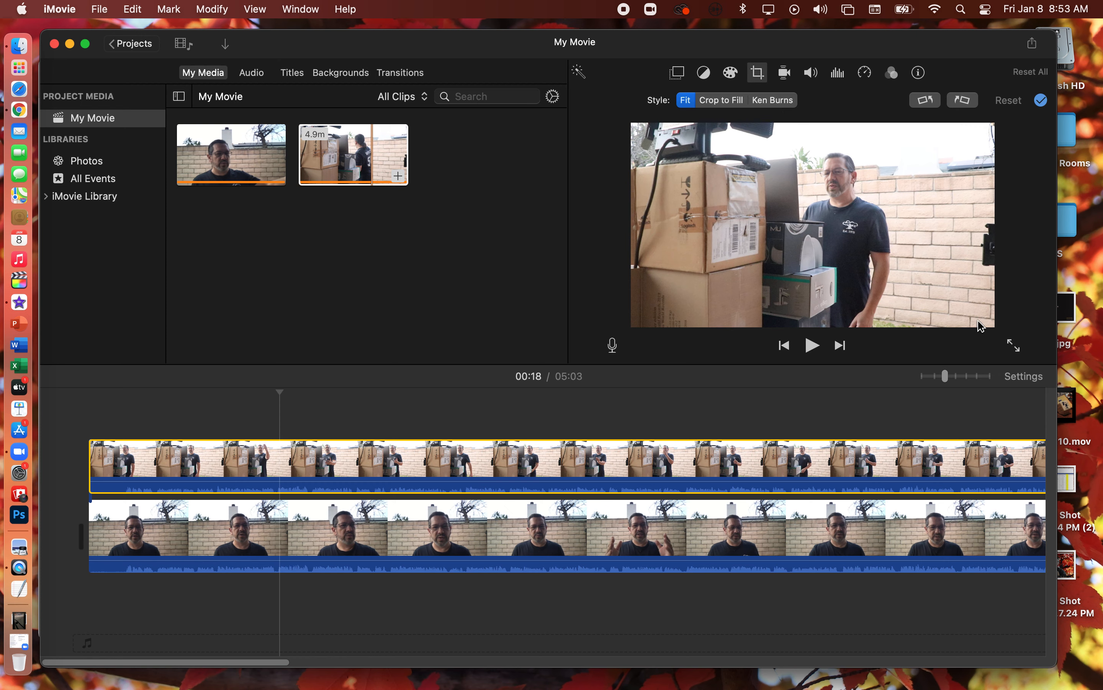
pyautogui.click(679, 74)
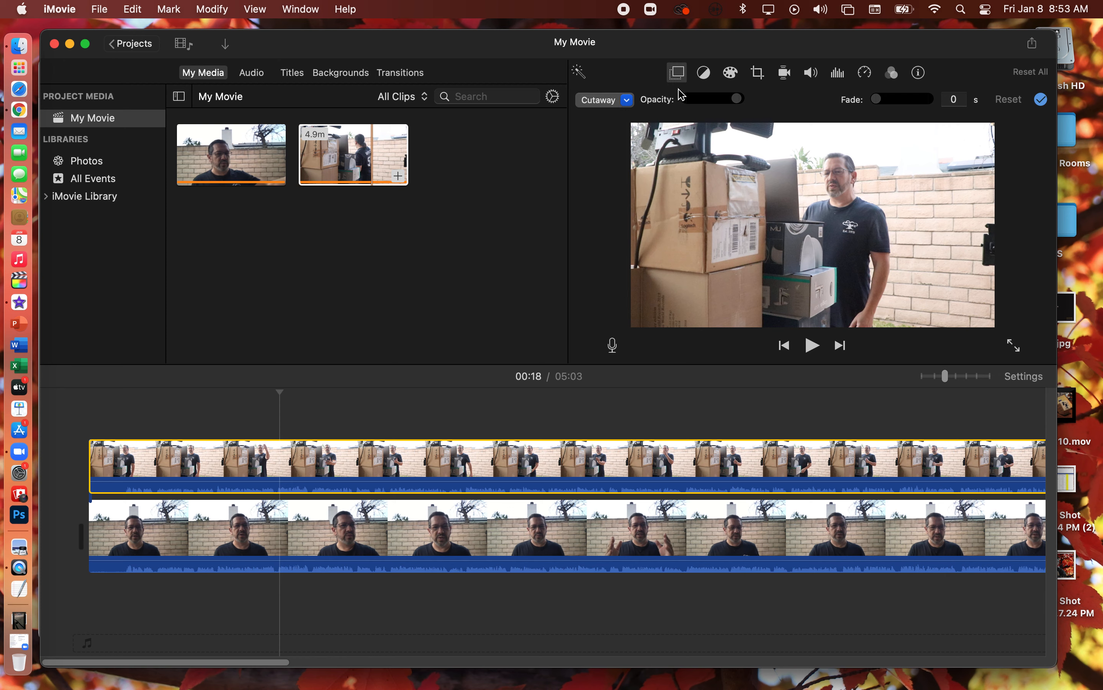
pyautogui.moveTo(738, 99)
pyautogui.mouseDown()
pyautogui.moveTo(695, 99)
pyautogui.moveTo(734, 105)
pyautogui.moveTo(698, 110)
pyautogui.moveTo(753, 114)
pyautogui.mouseUp()
pyautogui.click(632, 108)
pyautogui.click(632, 108)
pyautogui.click(631, 108)
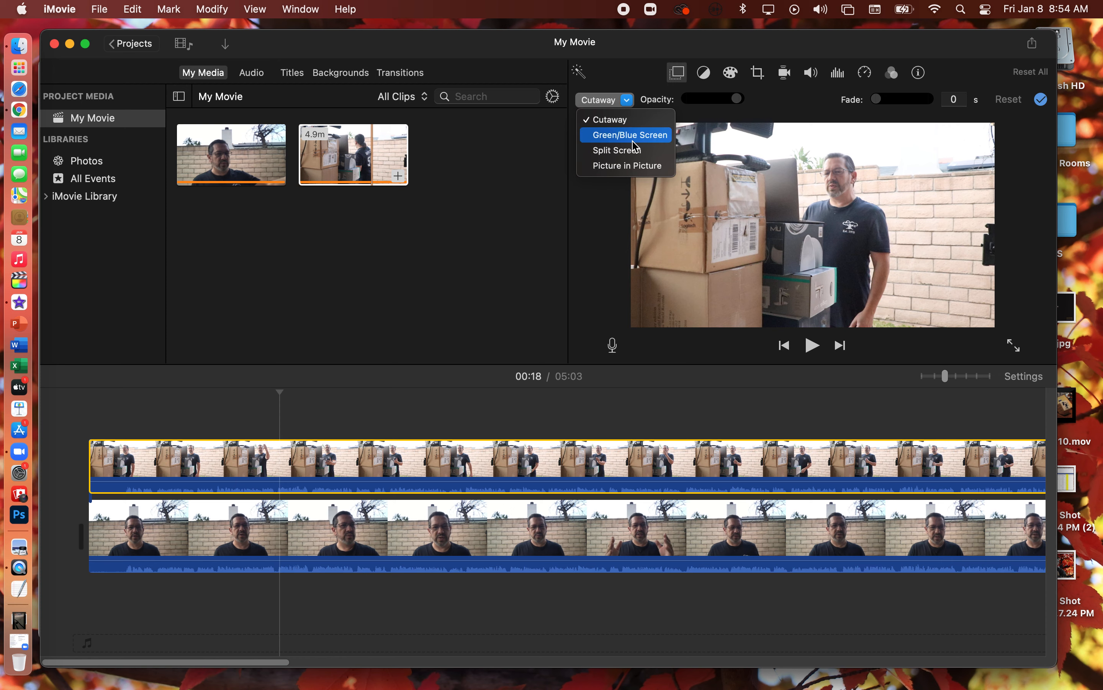
pyautogui.click(637, 168)
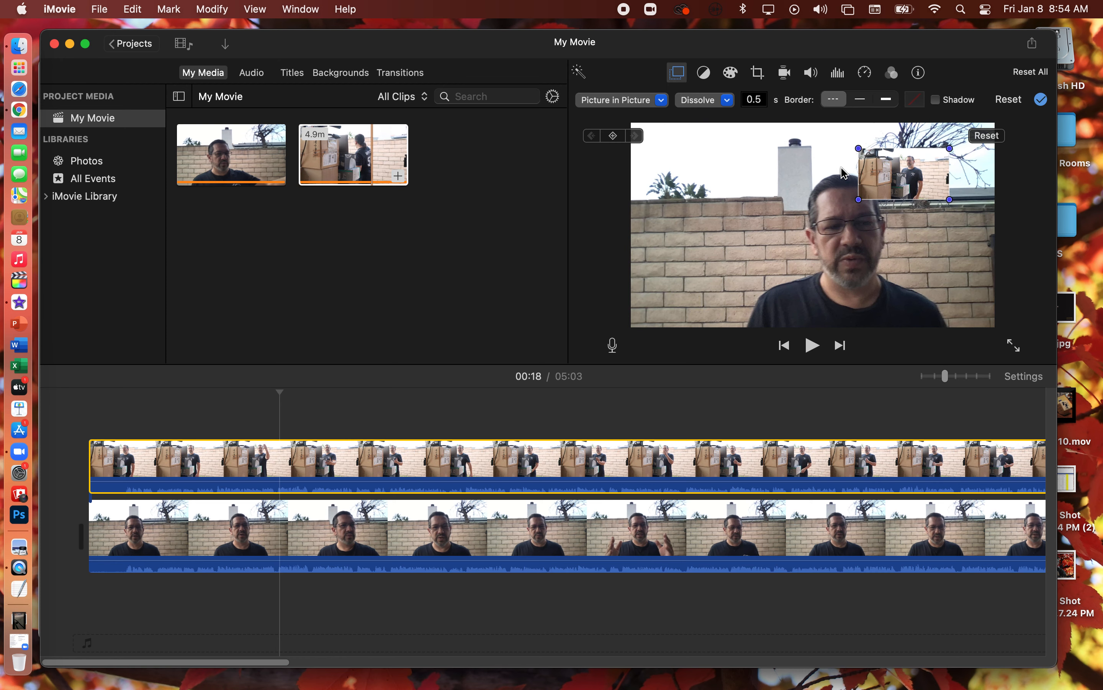
pyautogui.moveTo(910, 182); pyautogui.dragTo(741, 202)
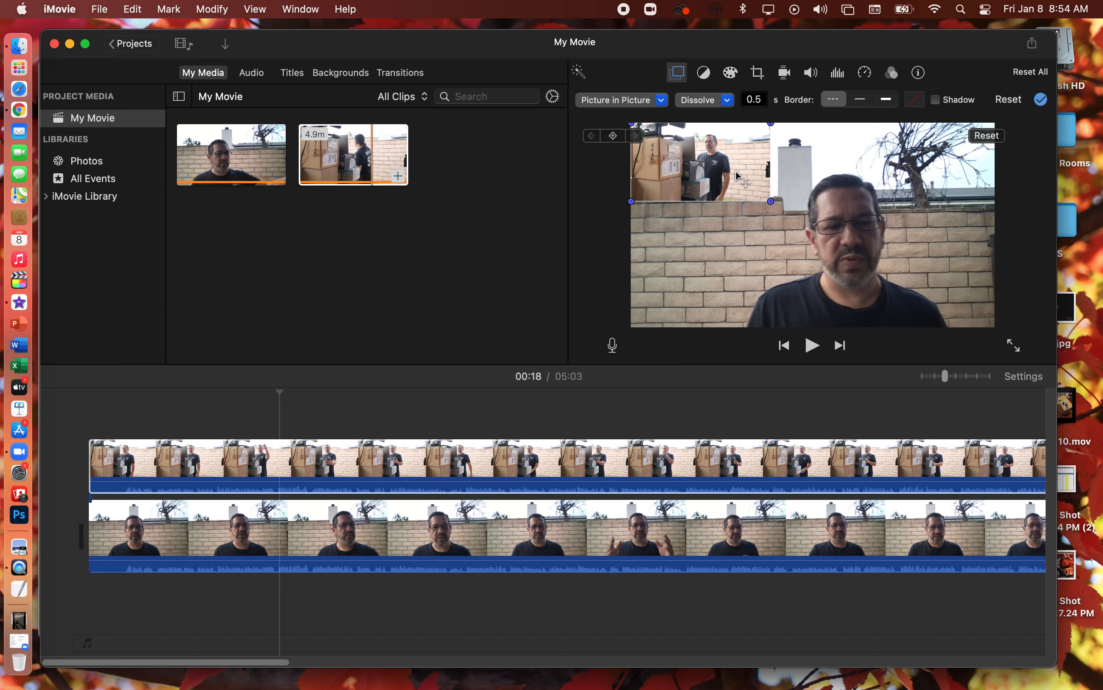
# Play the project from the 00:02 mark to about 00:20 to check the picture-in-picture overlay
pyautogui.click(120, 411)
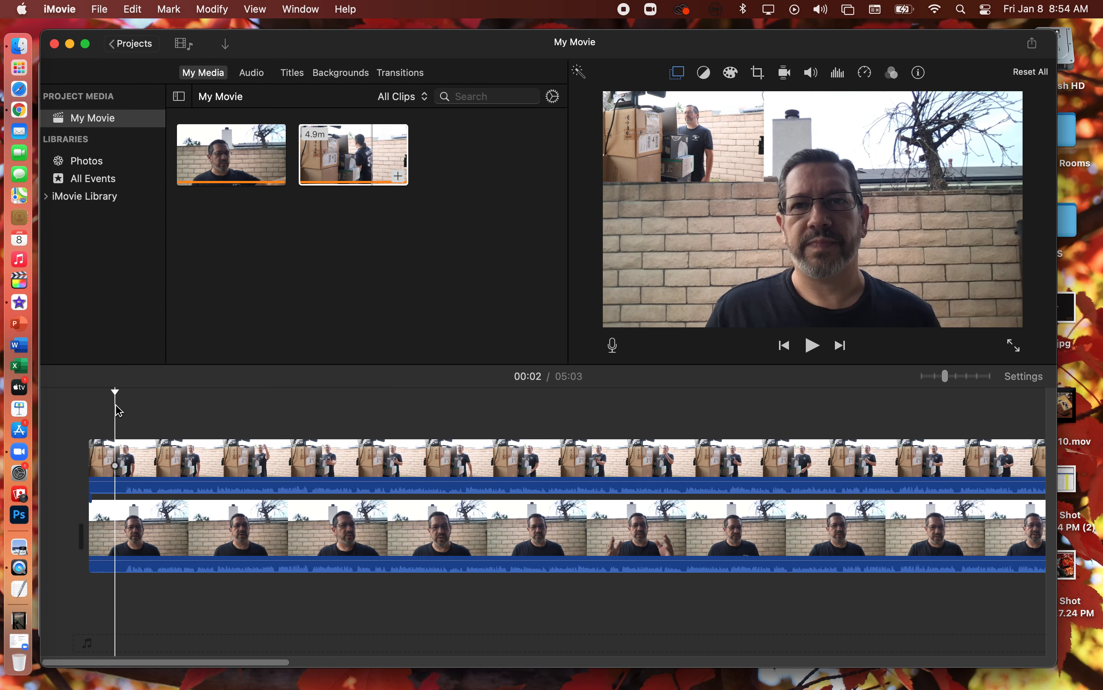
pyautogui.press('space')
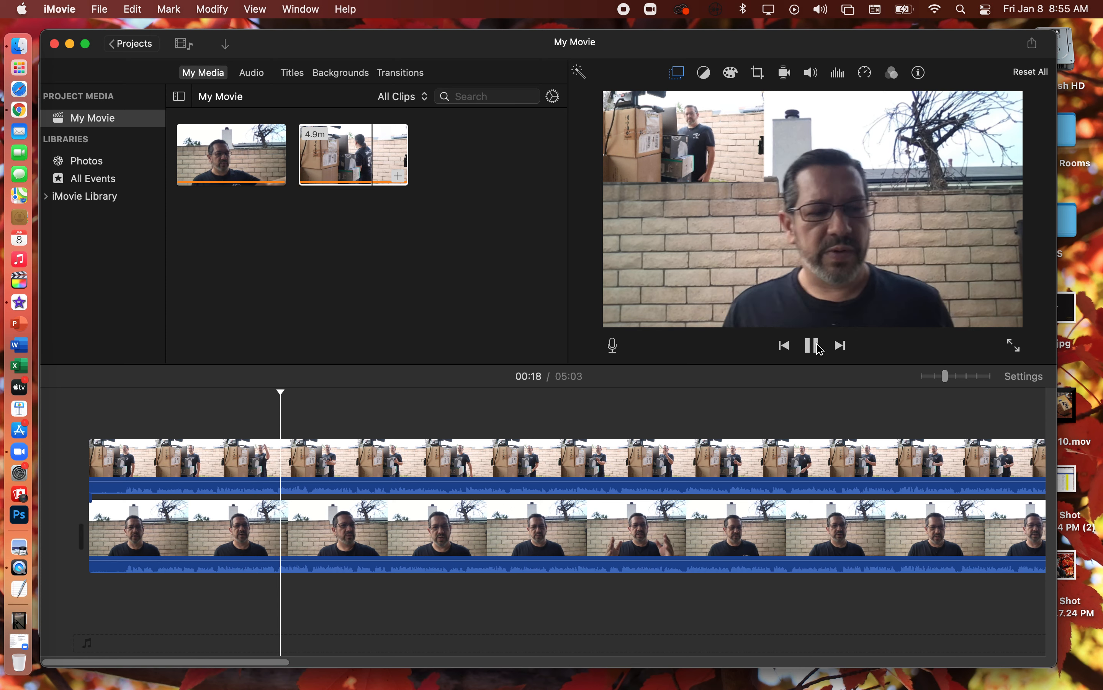
pyautogui.click(816, 347)
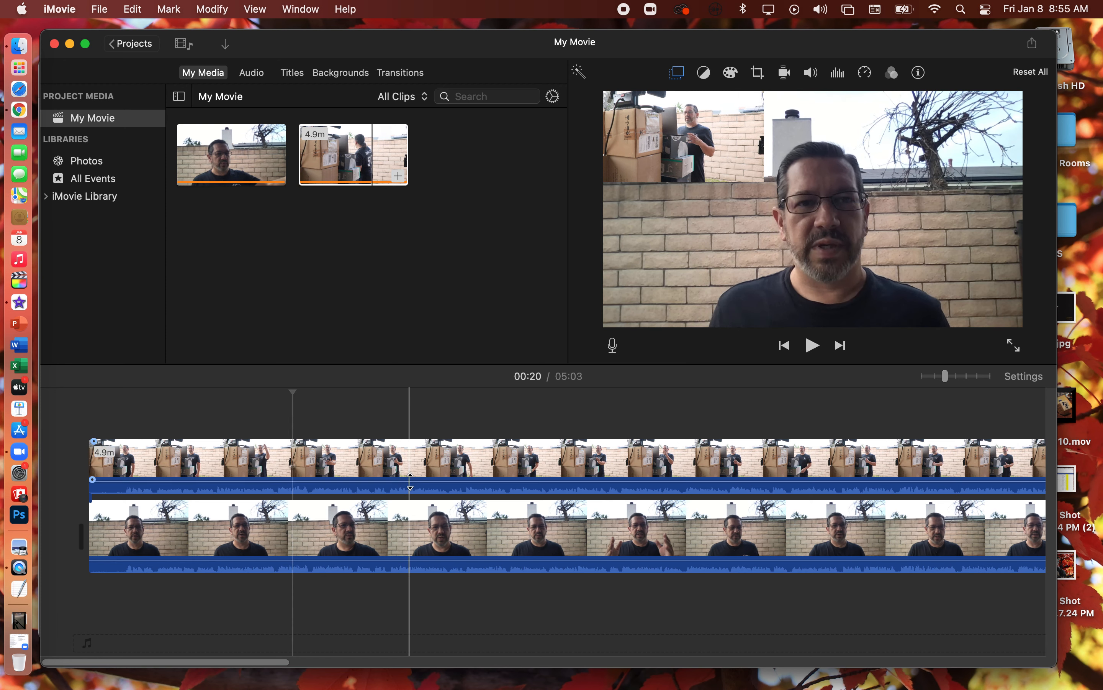
# Mute the upper clip's audio and play the project from the 00:19 mark to check the sound
pyautogui.moveTo(412, 506); pyautogui.dragTo(411, 502)
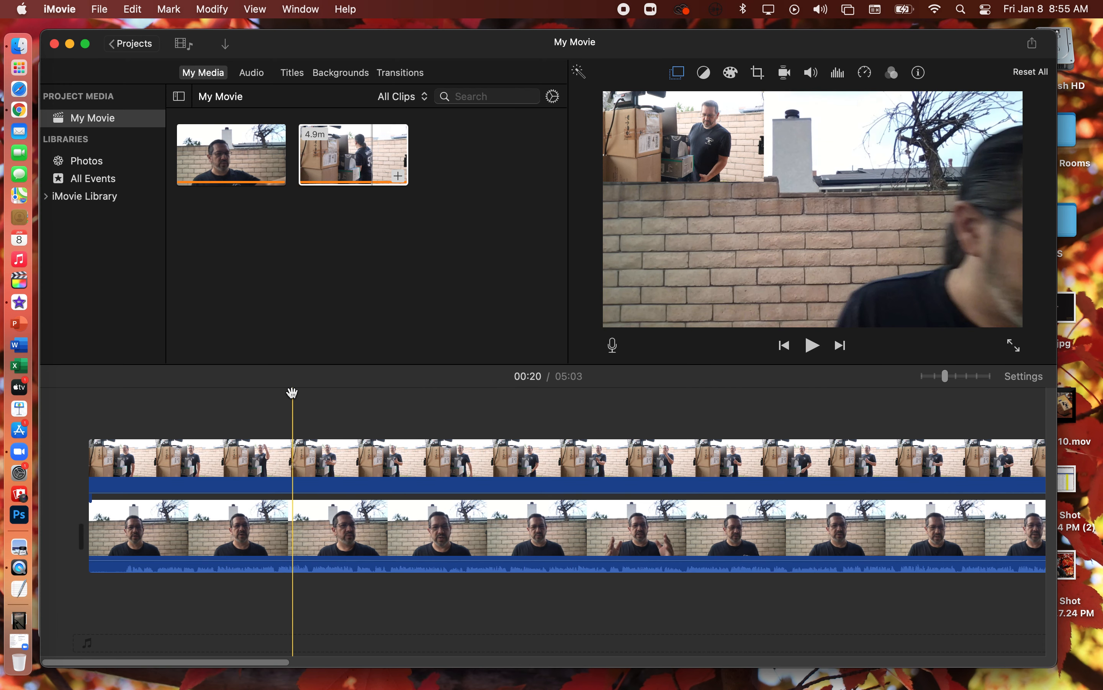
pyautogui.click(293, 392)
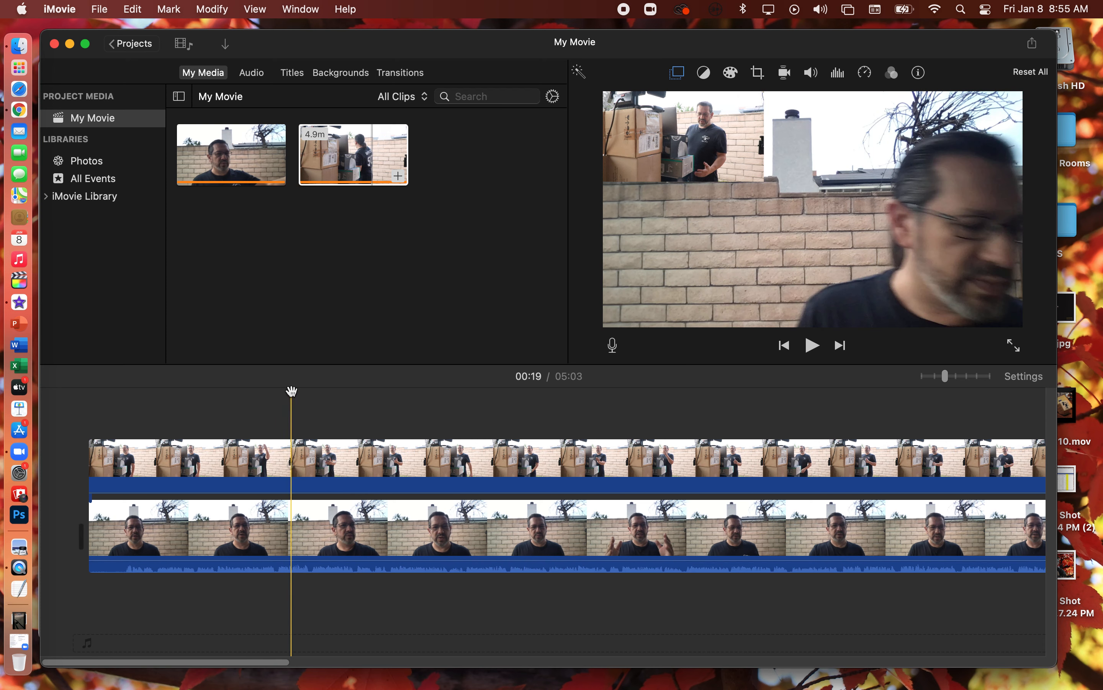
pyautogui.press('space')
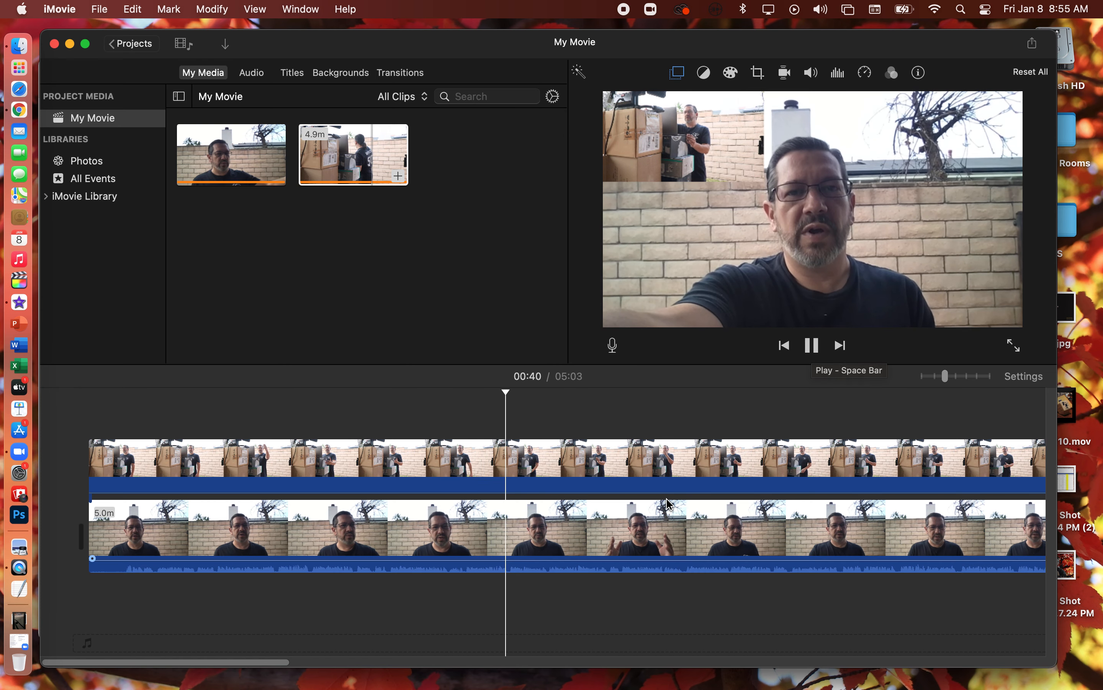
pyautogui.hscroll(2, 666, 498)
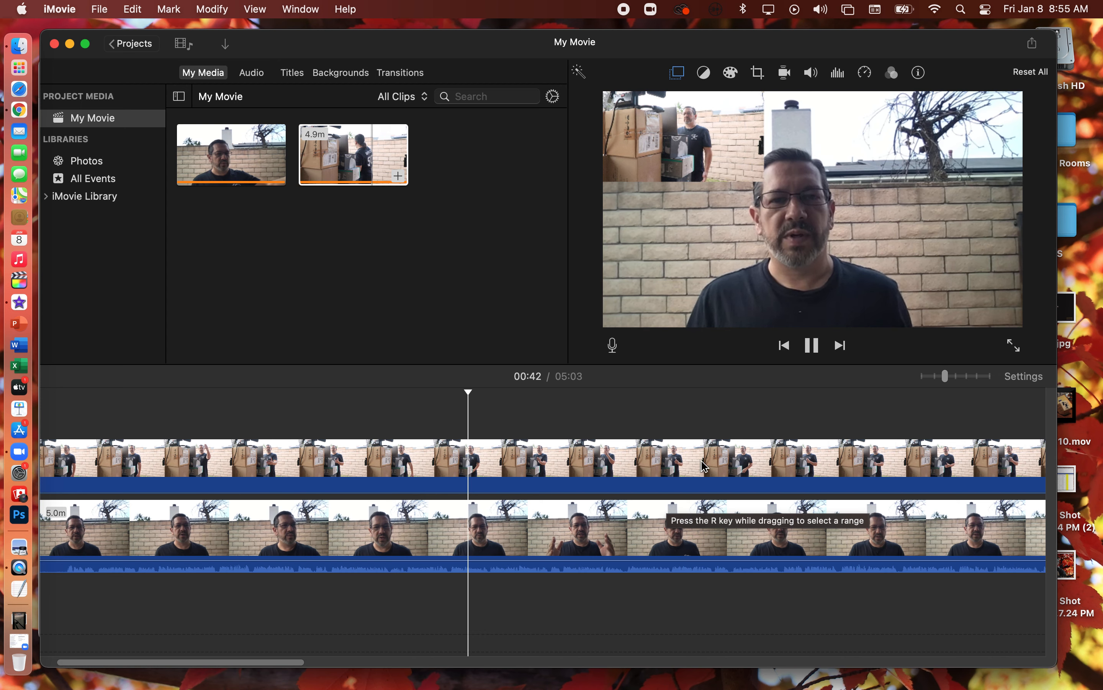
pyautogui.click(818, 354)
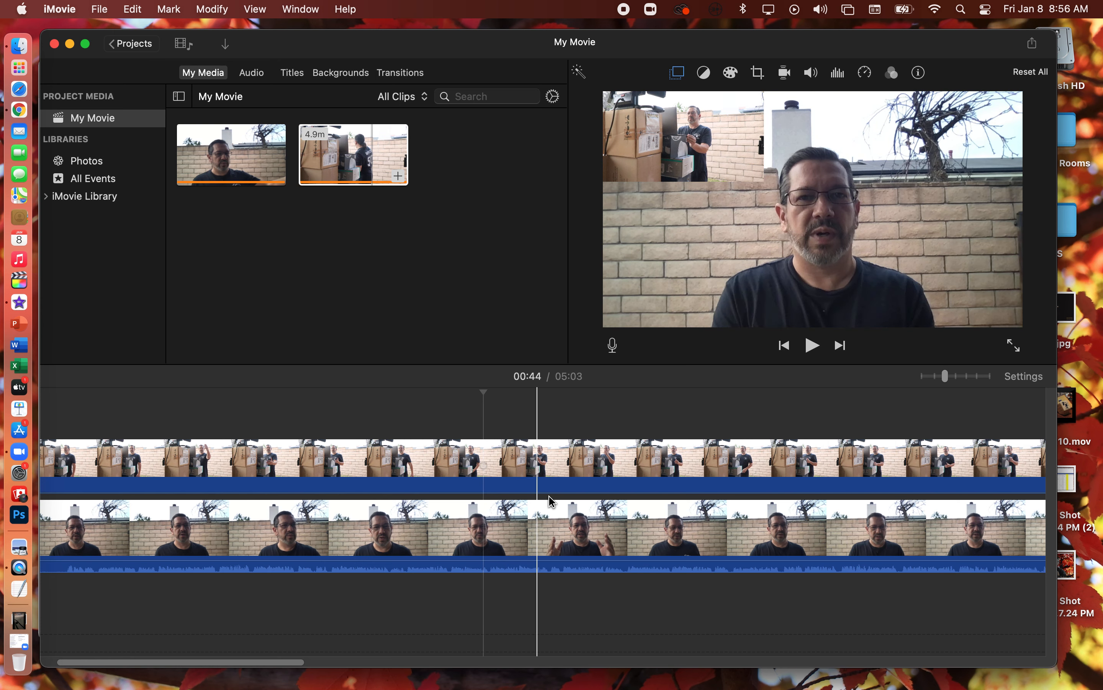
# Raise the lower clip's audio volume and play the project from the 00:44 mark to check the level
pyautogui.hscroll(3, 552, 503)
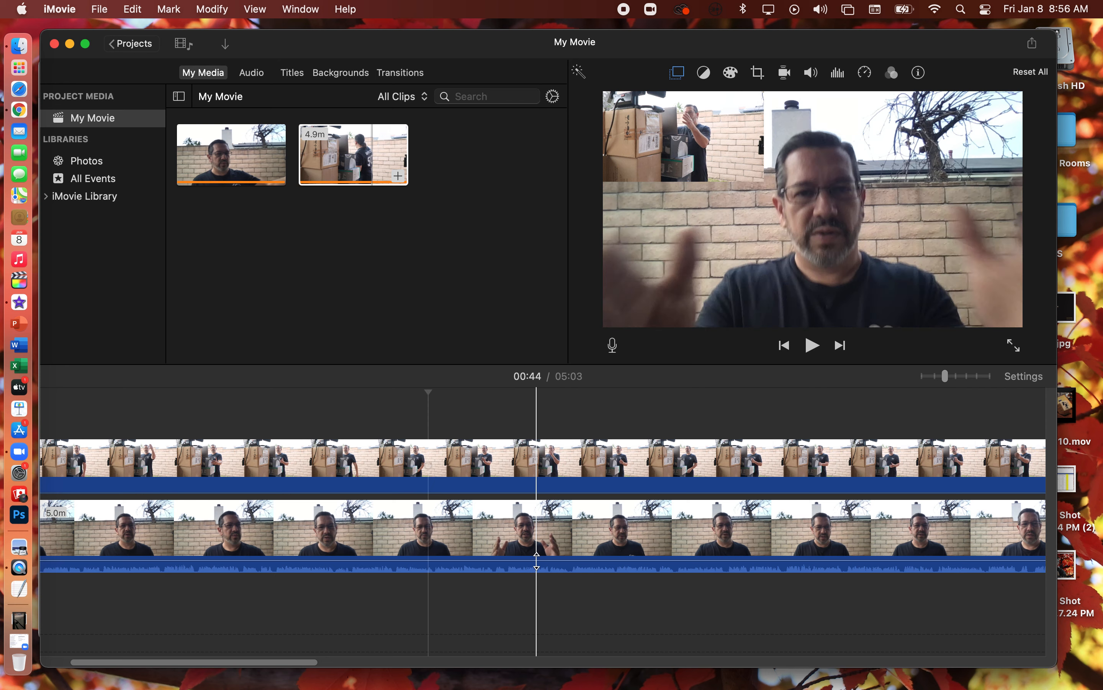
pyautogui.moveTo(537, 555); pyautogui.dragTo(537, 551)
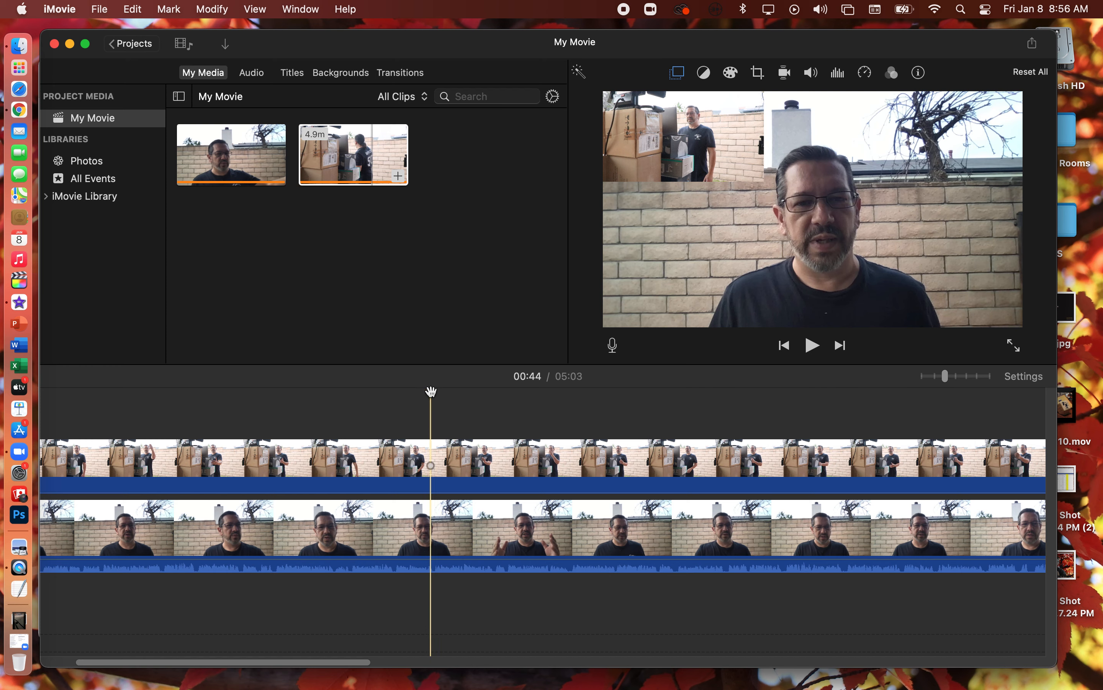
pyautogui.press('space')
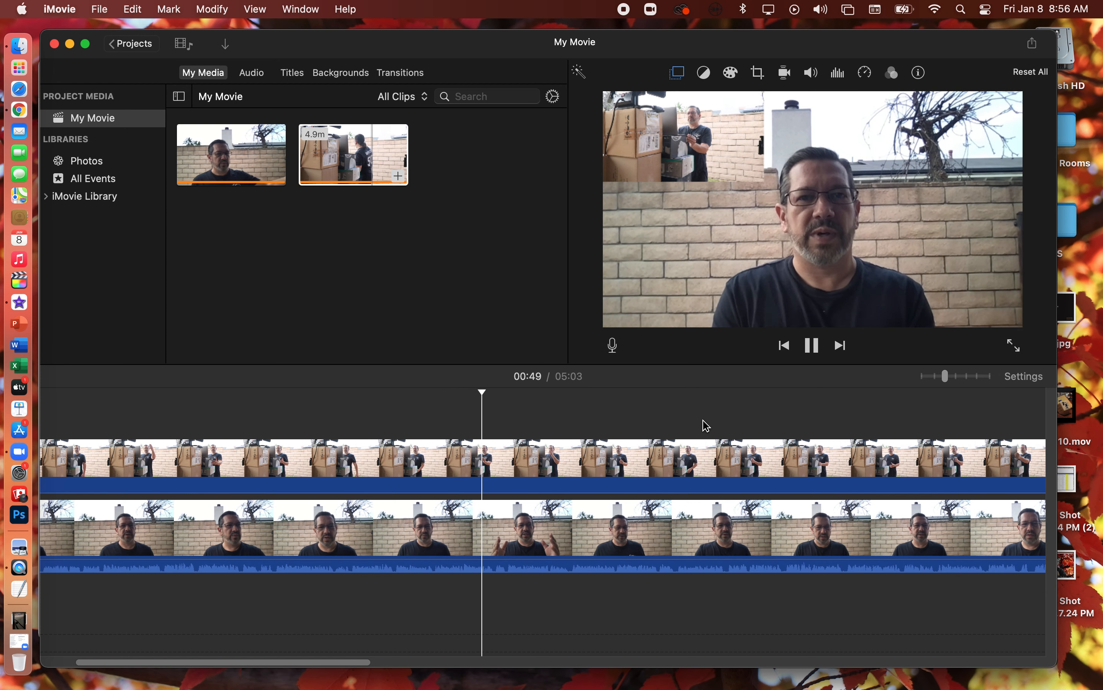
pyautogui.click(814, 345)
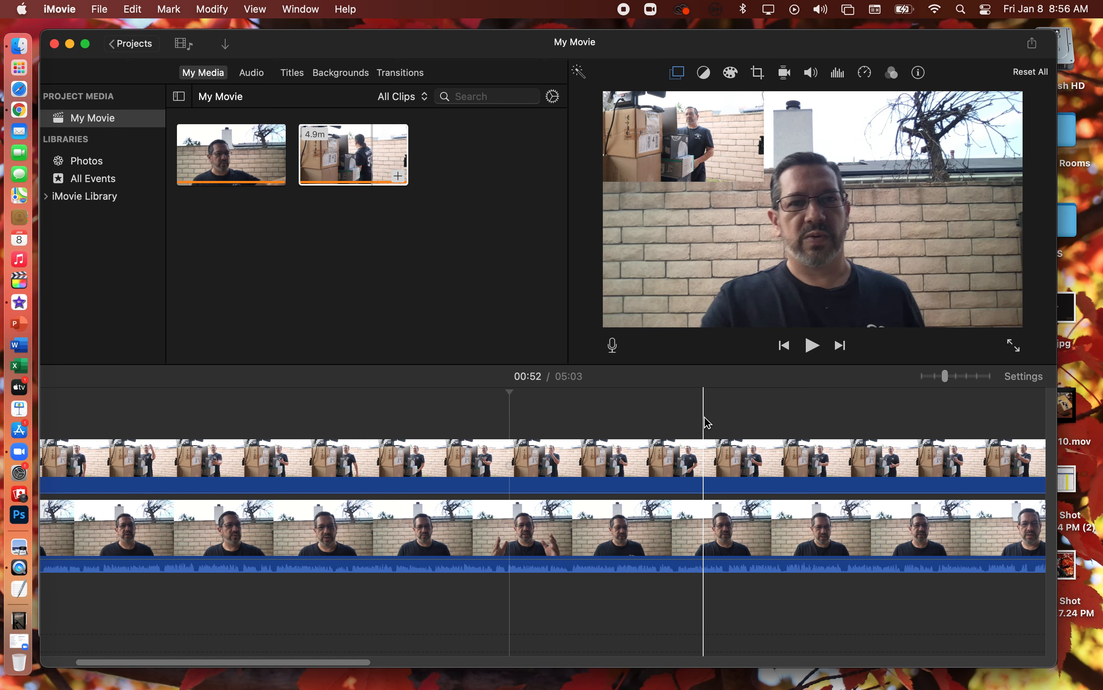
# Look through the stacked clips along the timeline to their ends and compare the two camera angles
pyautogui.hscroll(-3, 528, 454)
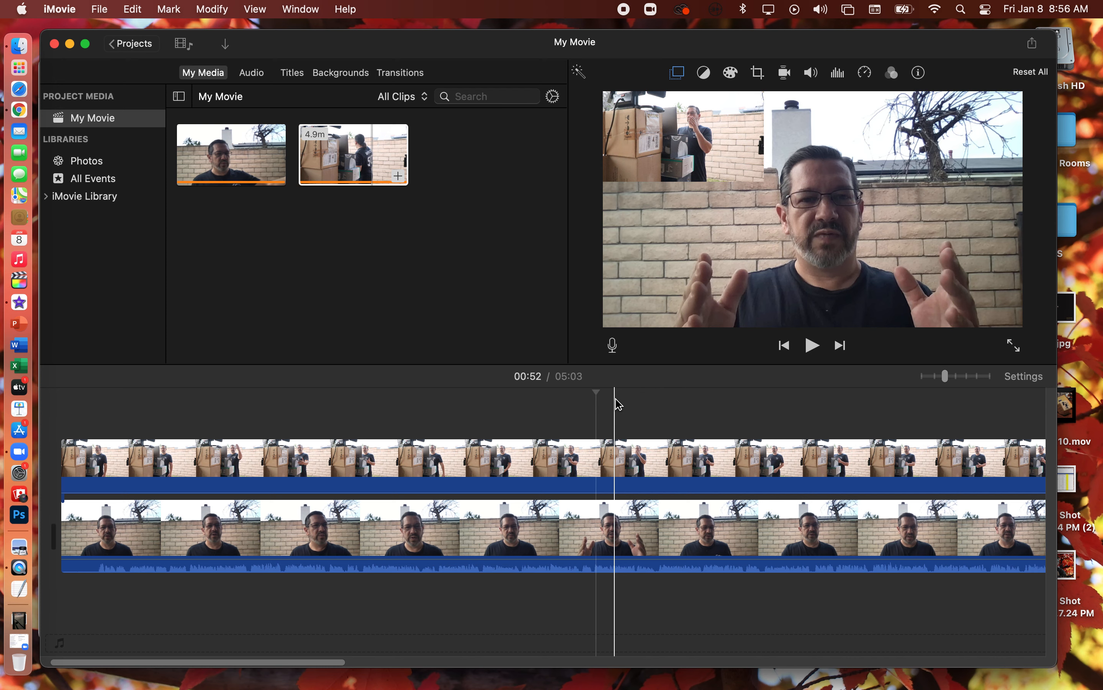
pyautogui.hscroll(3, 619, 405)
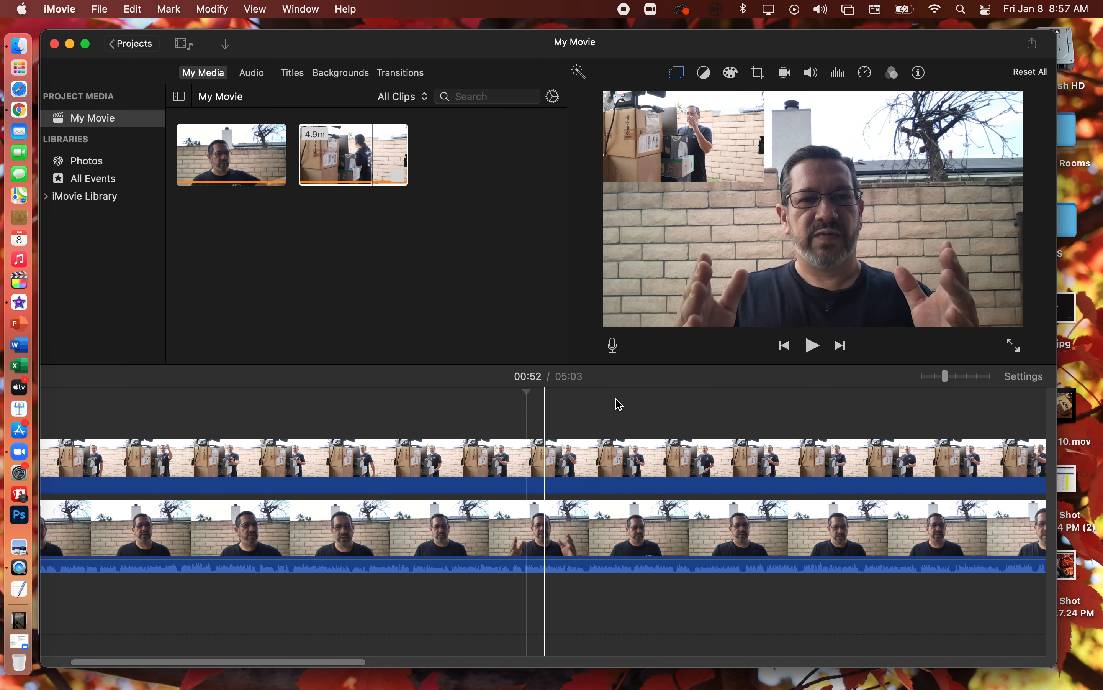
pyautogui.hscroll(15, 619, 405)
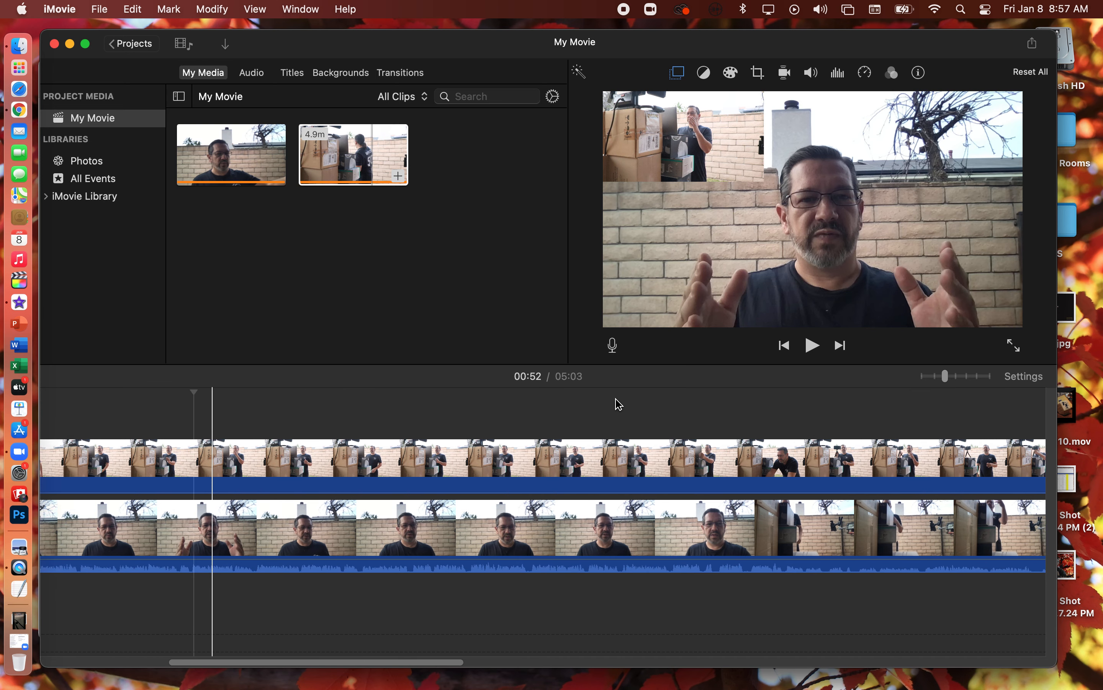
pyautogui.hscroll(15, 619, 404)
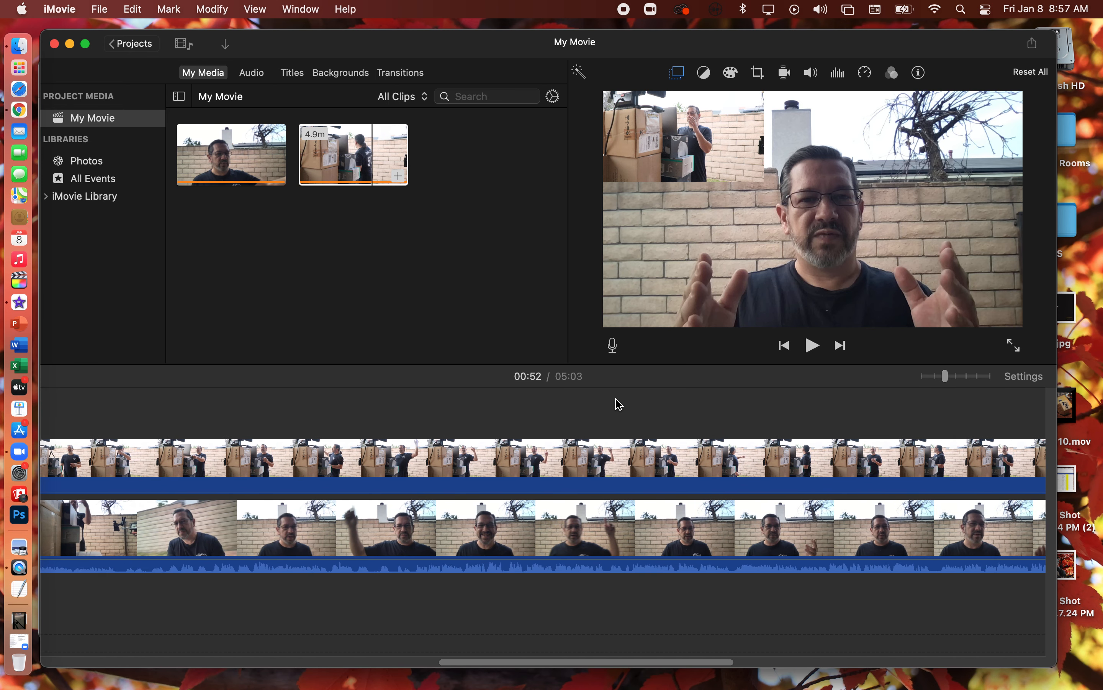
pyautogui.hscroll(15, 619, 404)
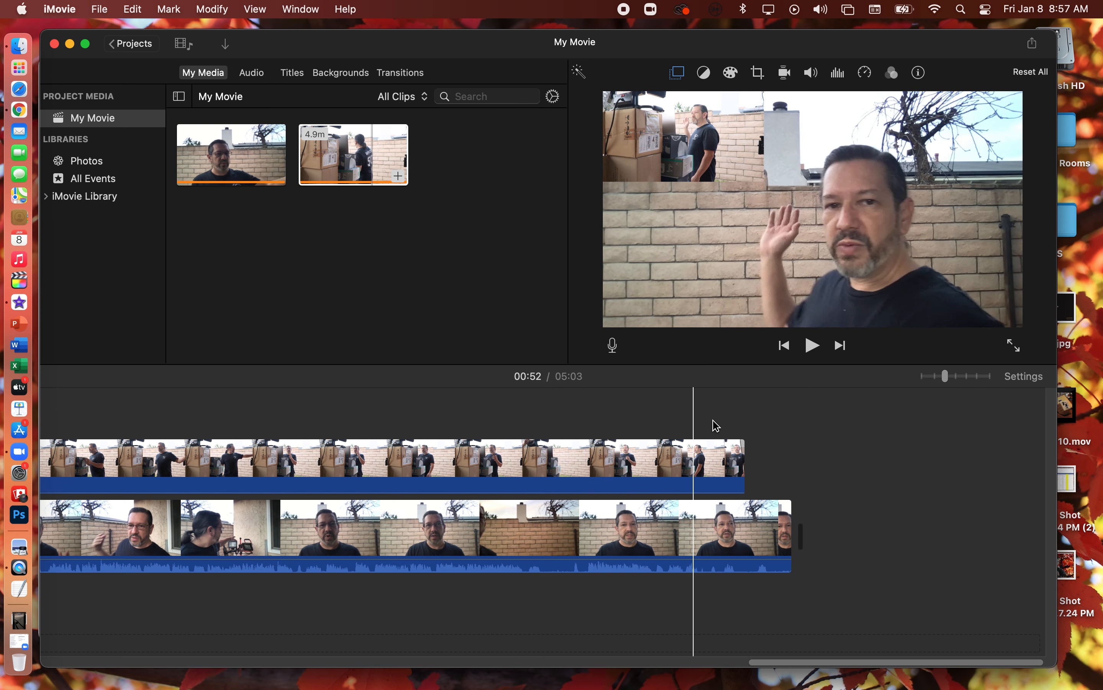
pyautogui.click(745, 429)
pyautogui.click(541, 413)
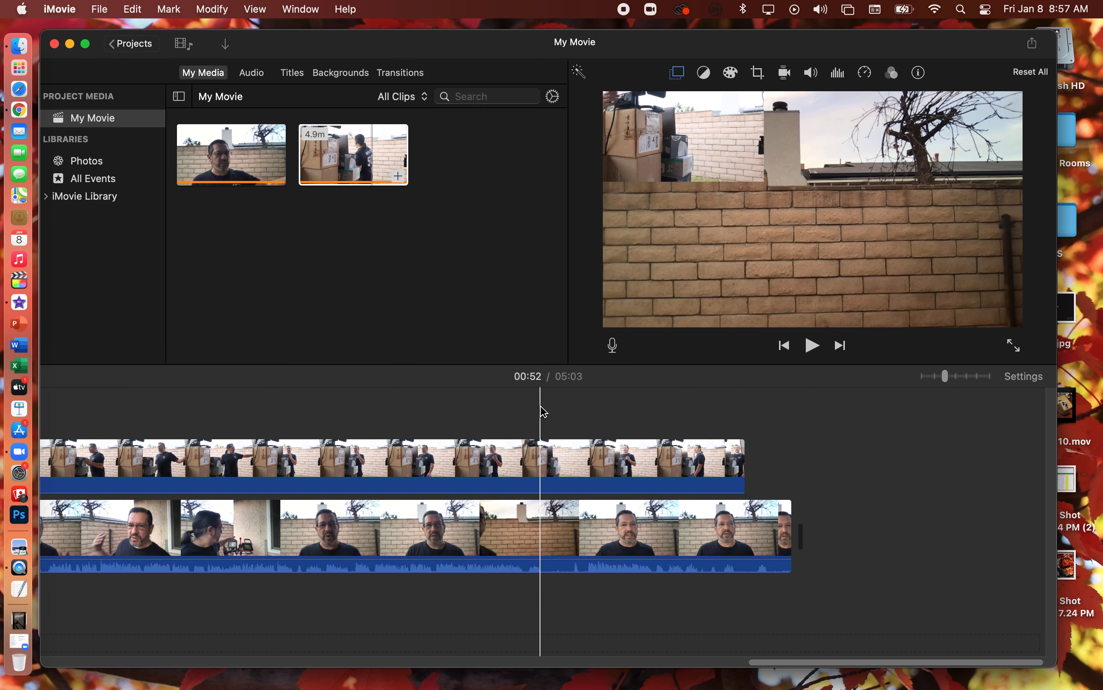
pyautogui.hscroll(-3, 544, 412)
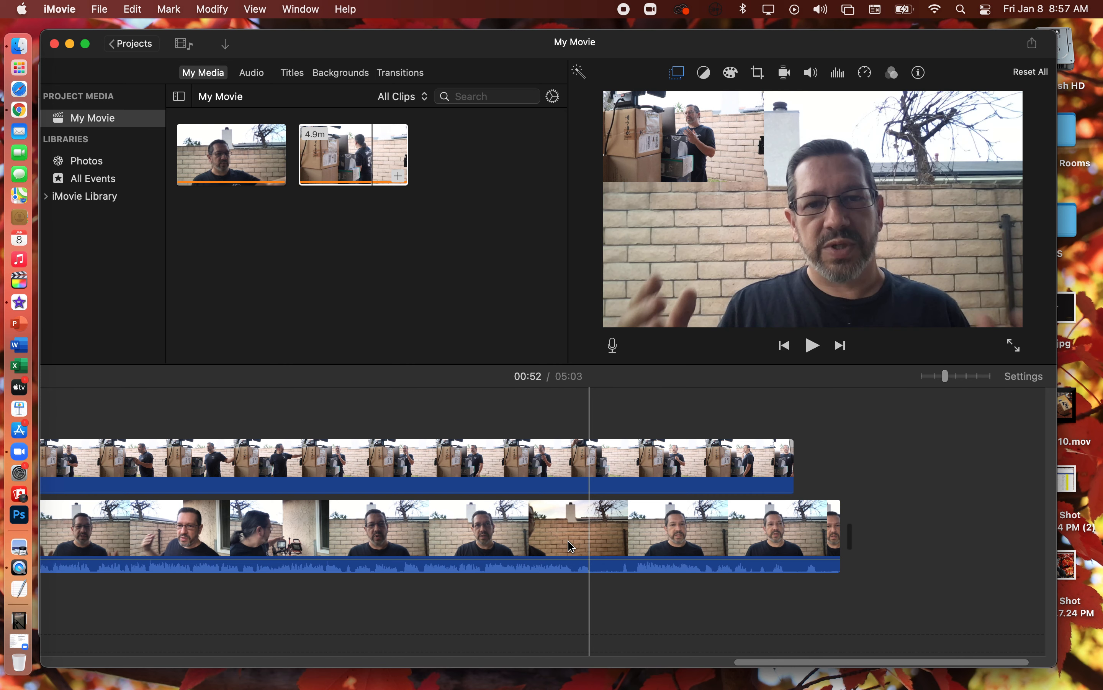
pyautogui.hscroll(-10, 567, 605)
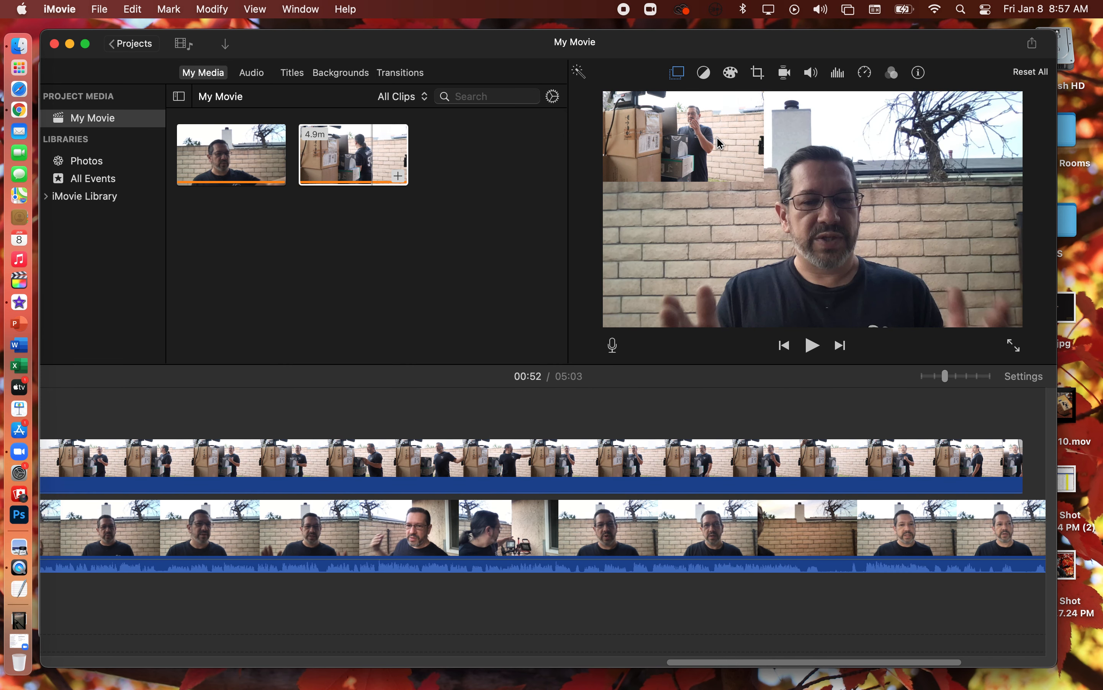
# Open the upper clip's video overlay settings and review the available overlay types
pyautogui.click(680, 74)
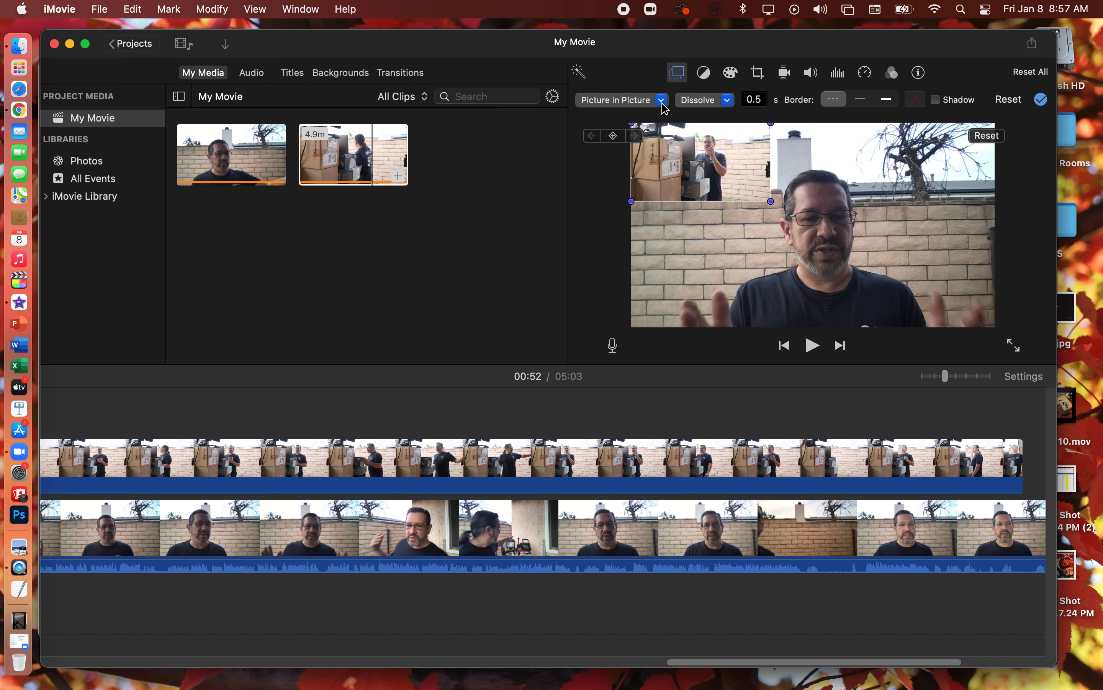
pyautogui.click(665, 101)
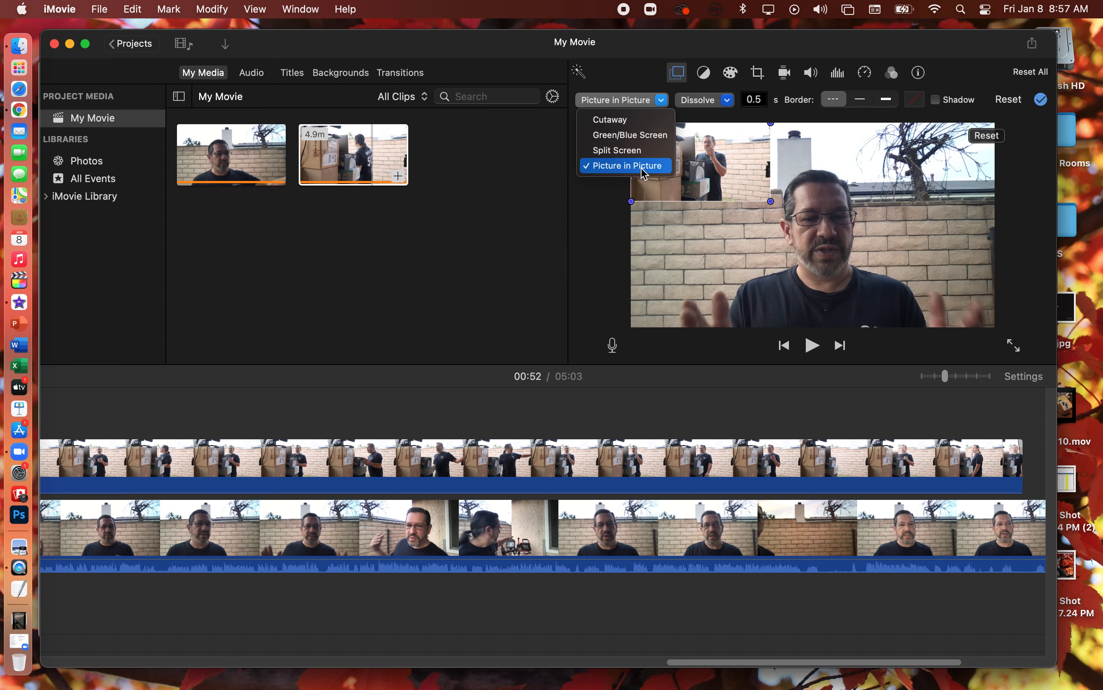
pyautogui.click(664, 101)
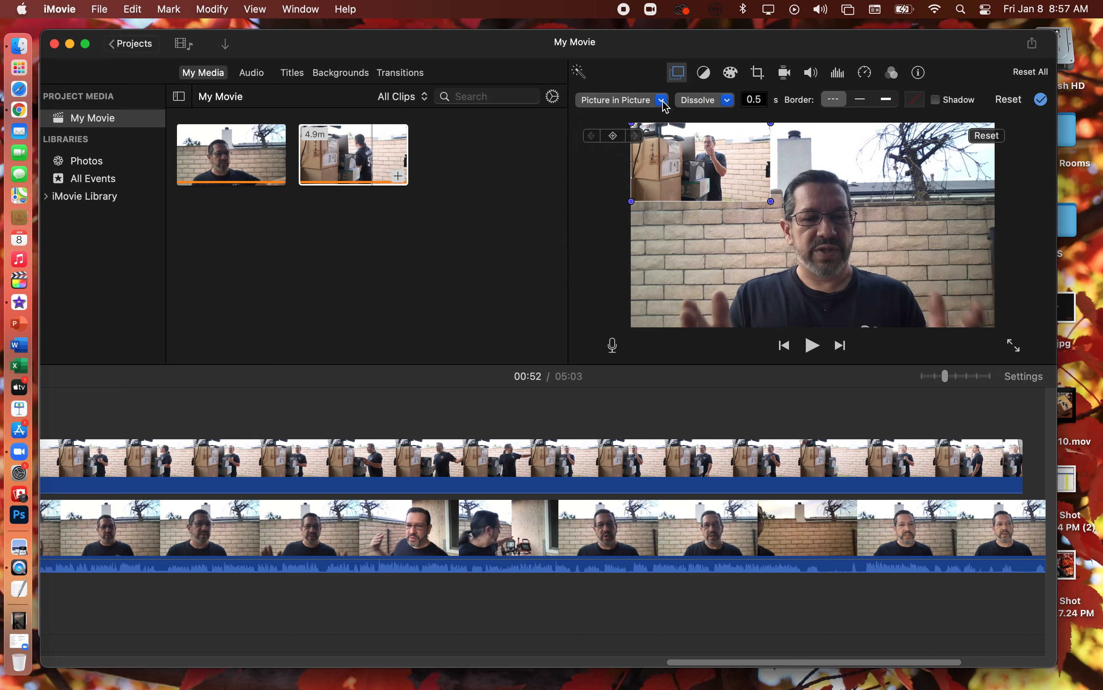
pyautogui.click(473, 439)
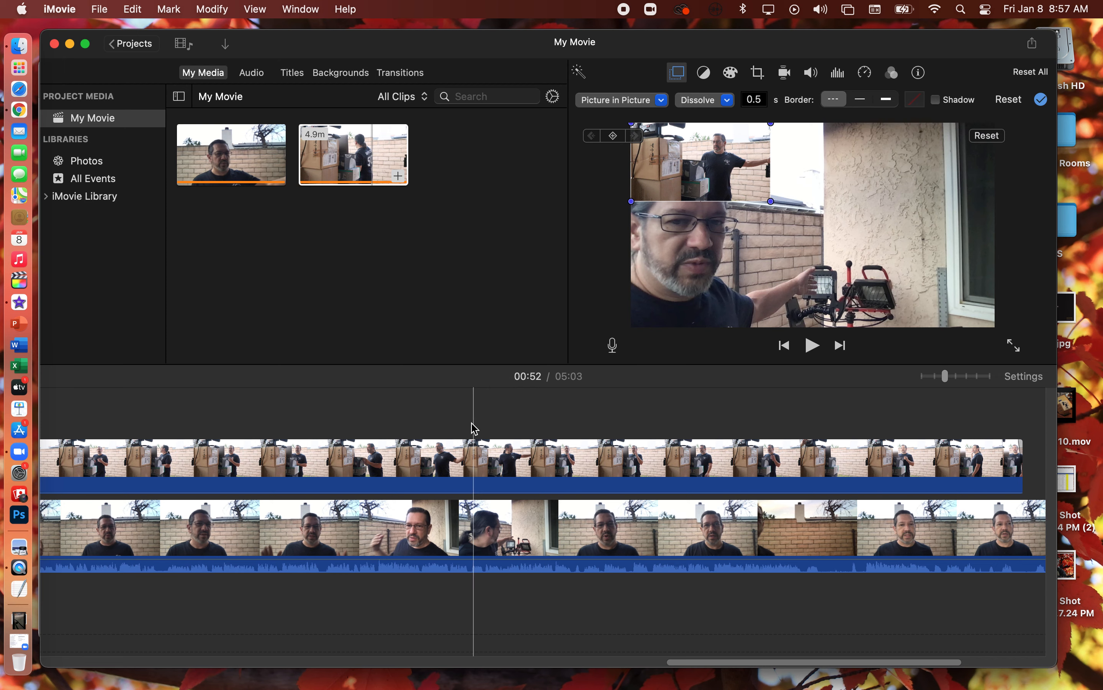
pyautogui.click(511, 418)
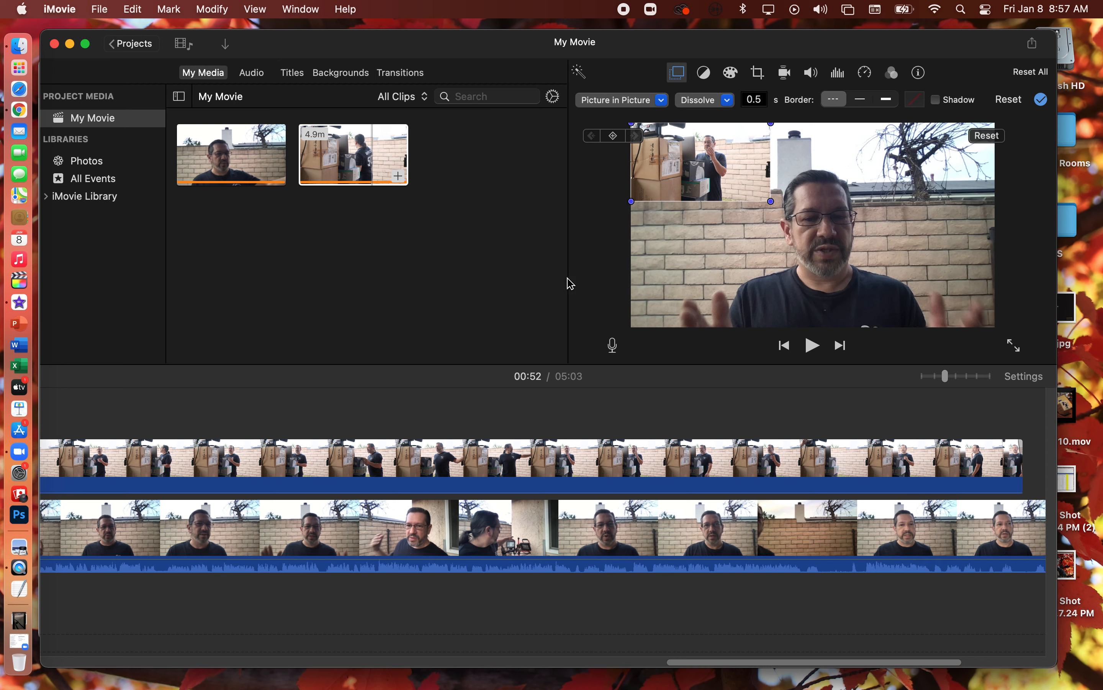
pyautogui.click(634, 475)
pyautogui.click(364, 407)
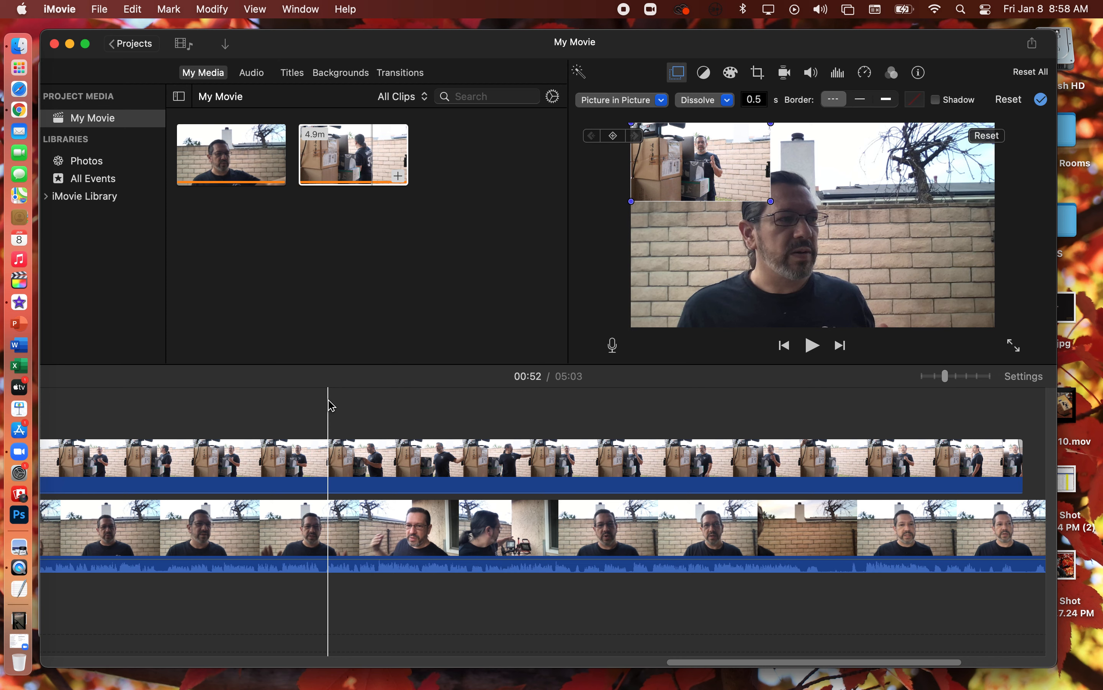
pyautogui.hscroll(-3, 331, 406)
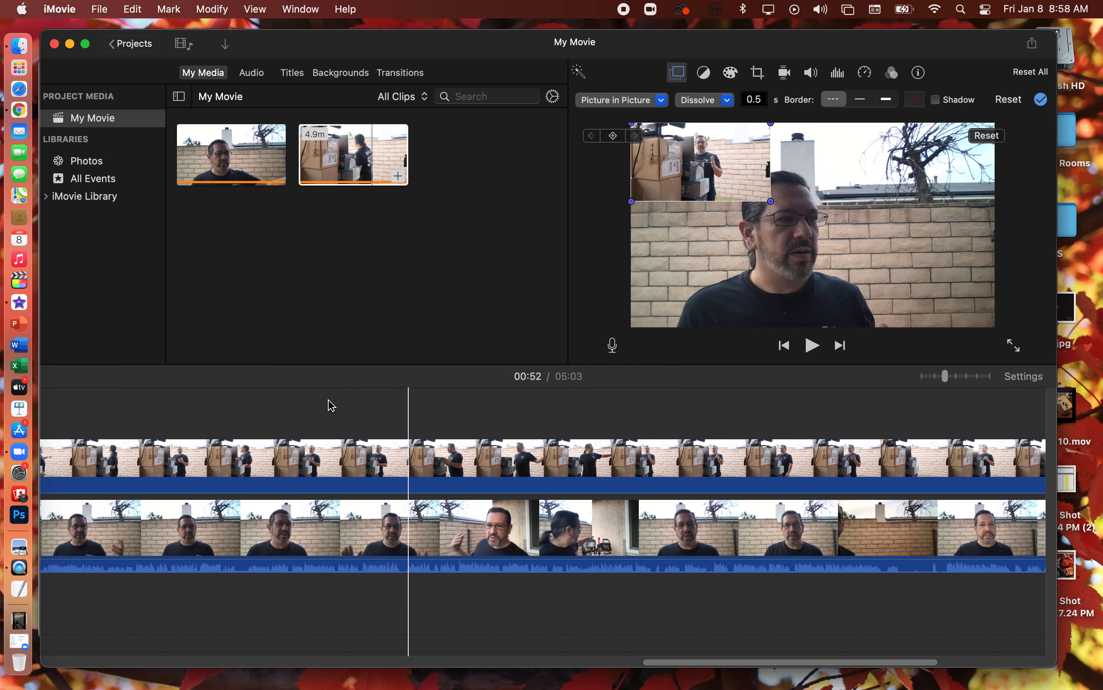